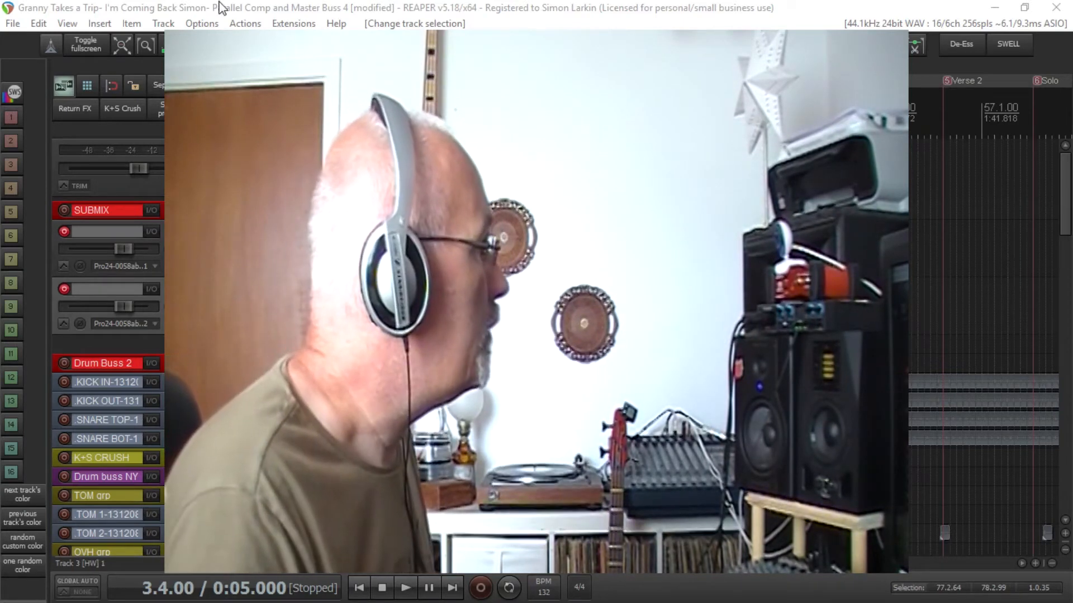
Step: Open the mixer, enable the dbx-160 Mono on the K+S CRUSH track and view its settings
{"action": "key", "text": "ctrl+m"}
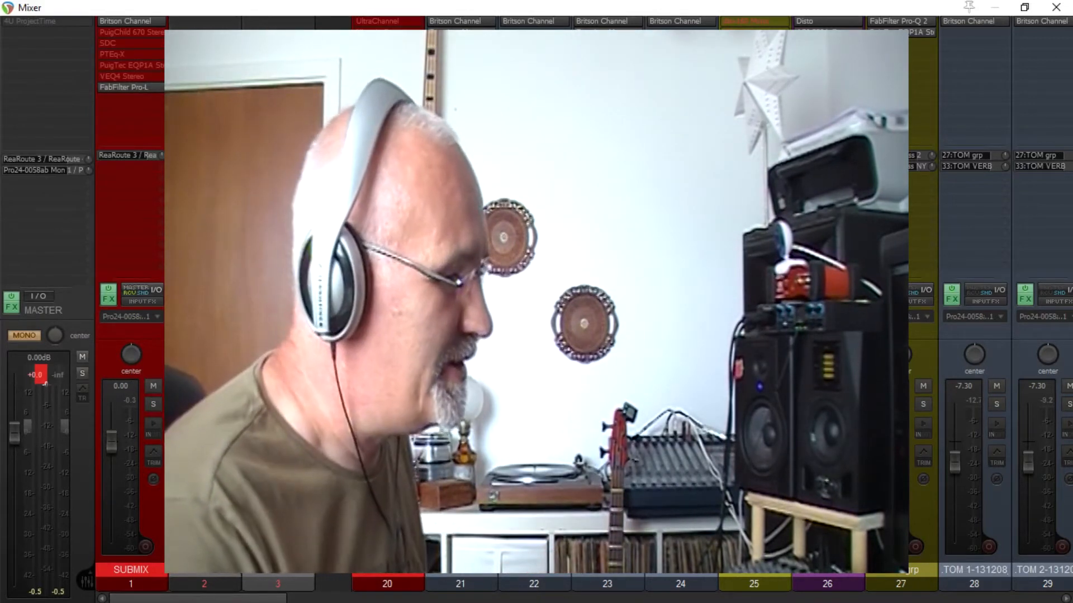
{"action": "left_click", "coordinate": [680, 582]}
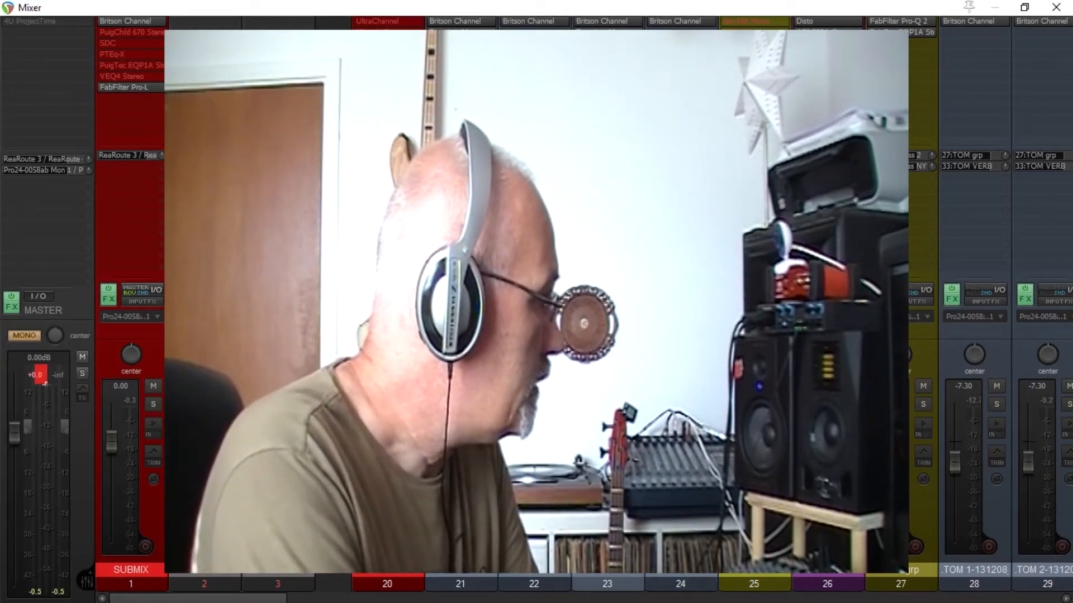
{"action": "key", "text": "space"}
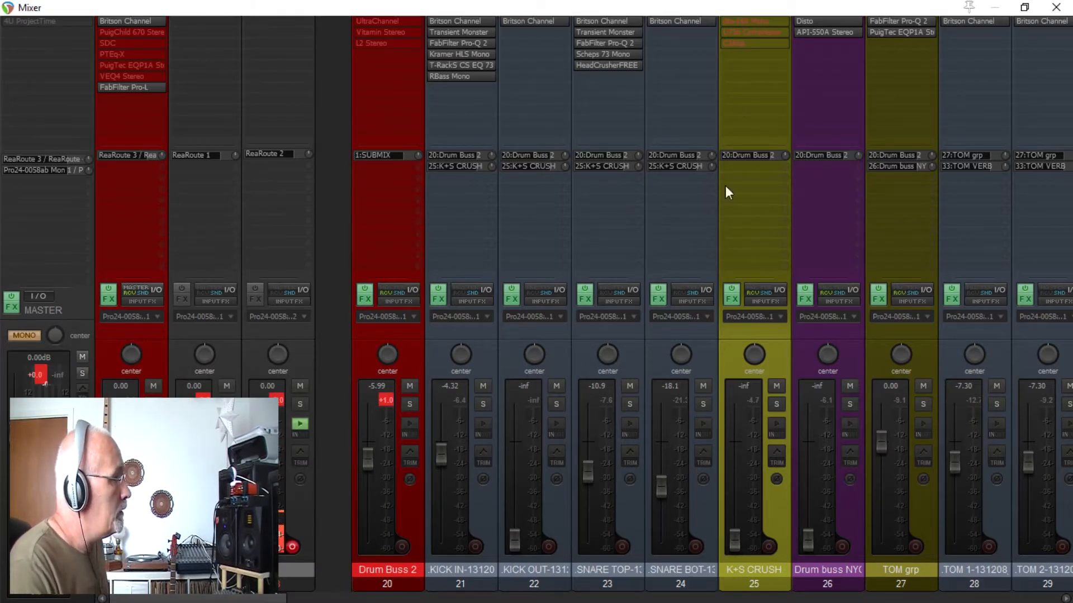
{"action": "left_click", "coordinate": [766, 21]}
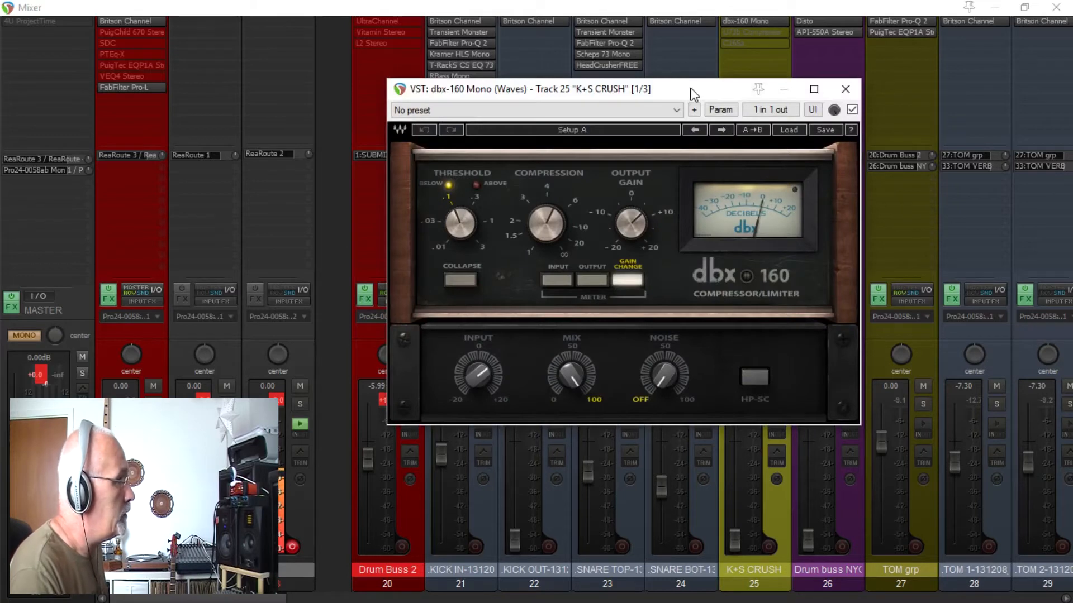
{"action": "left_click_drag", "start_coordinate": [690, 87], "coordinate": [511, 74]}
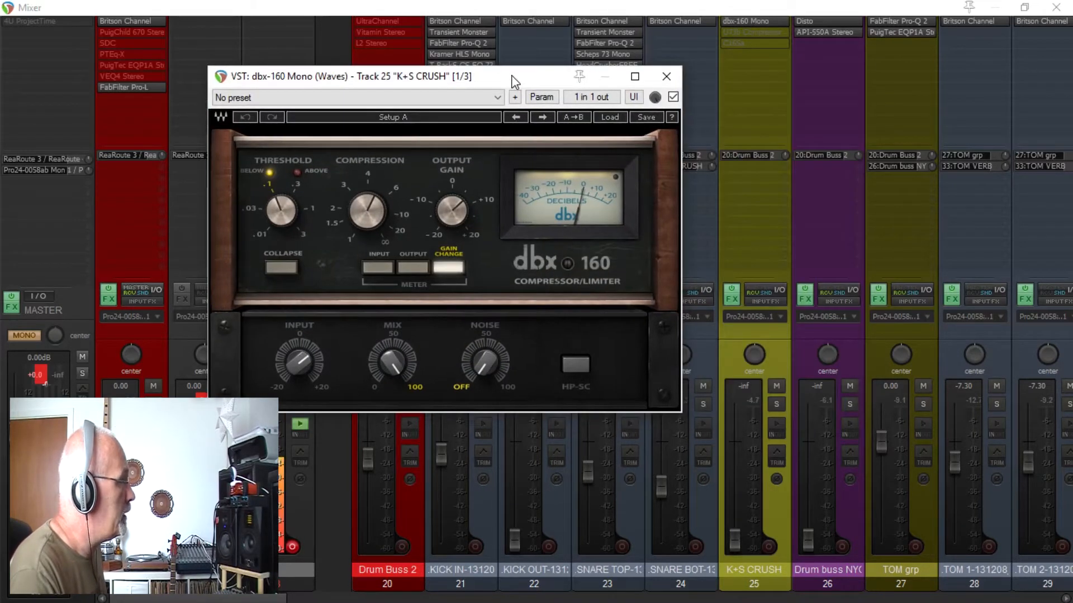
{"action": "left_click", "coordinate": [665, 77]}
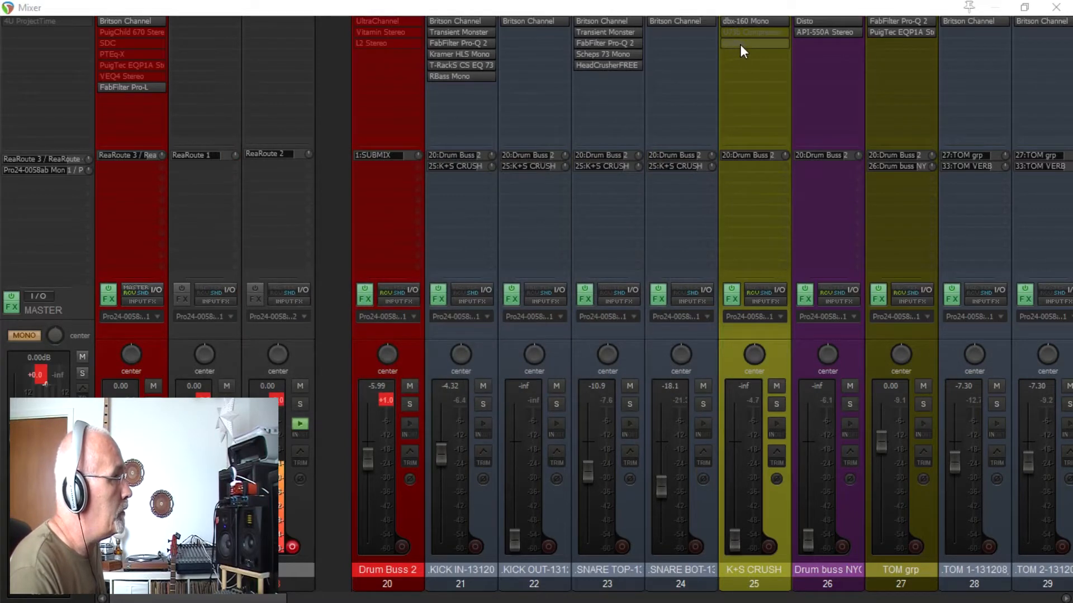
Step: Enable the C165a and U73b compressors on the K+S CRUSH track, viewing each plug-in's interface in turn
{"action": "key", "text": "Return"}
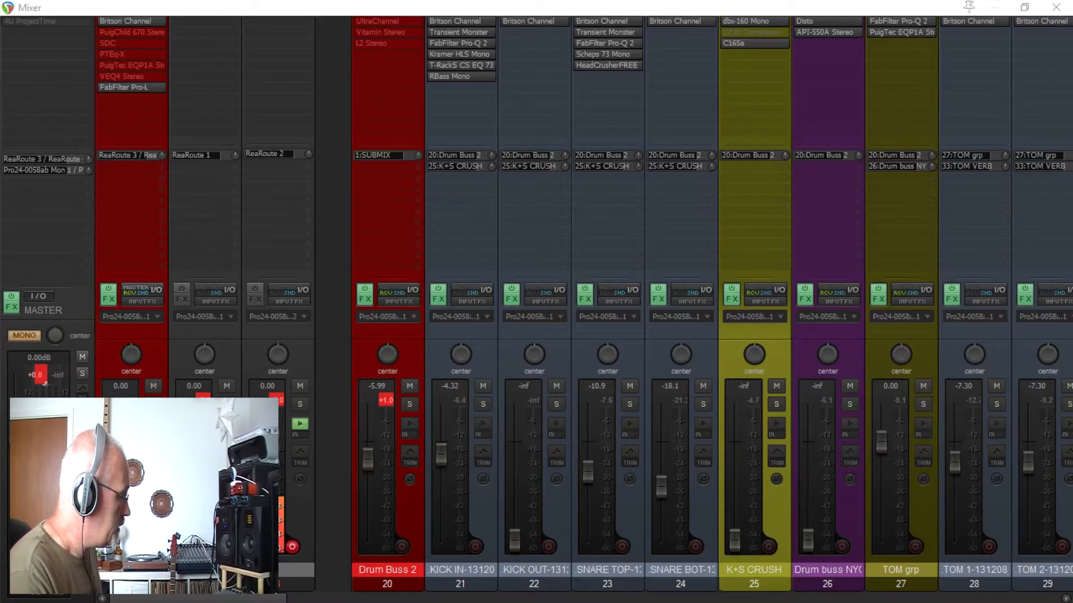
{"action": "left_click_drag", "start_coordinate": [732, 552], "coordinate": [622, 73]}
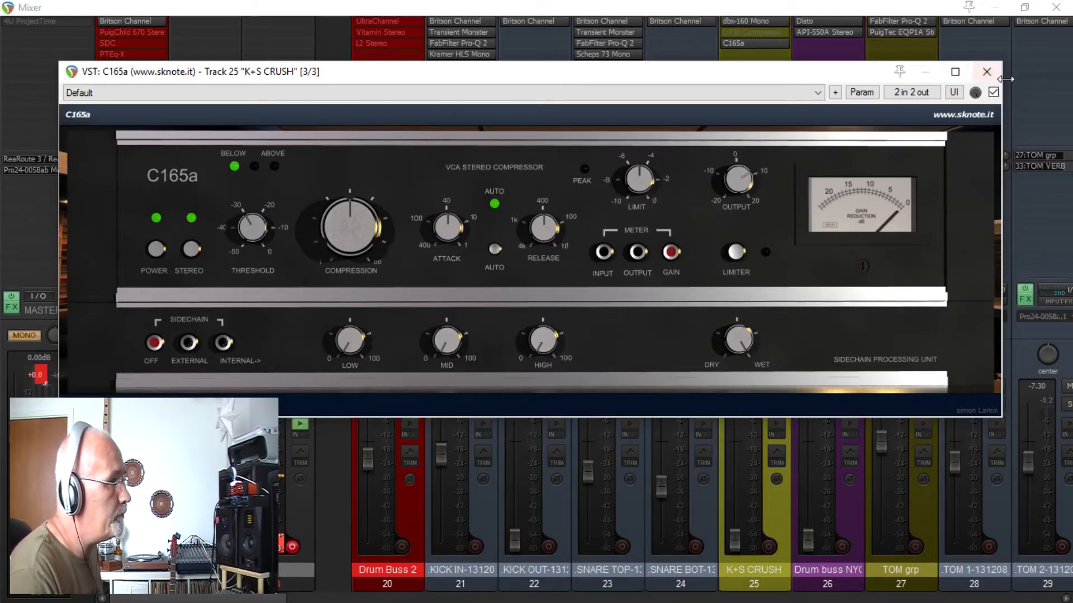
{"action": "left_click", "coordinate": [986, 72]}
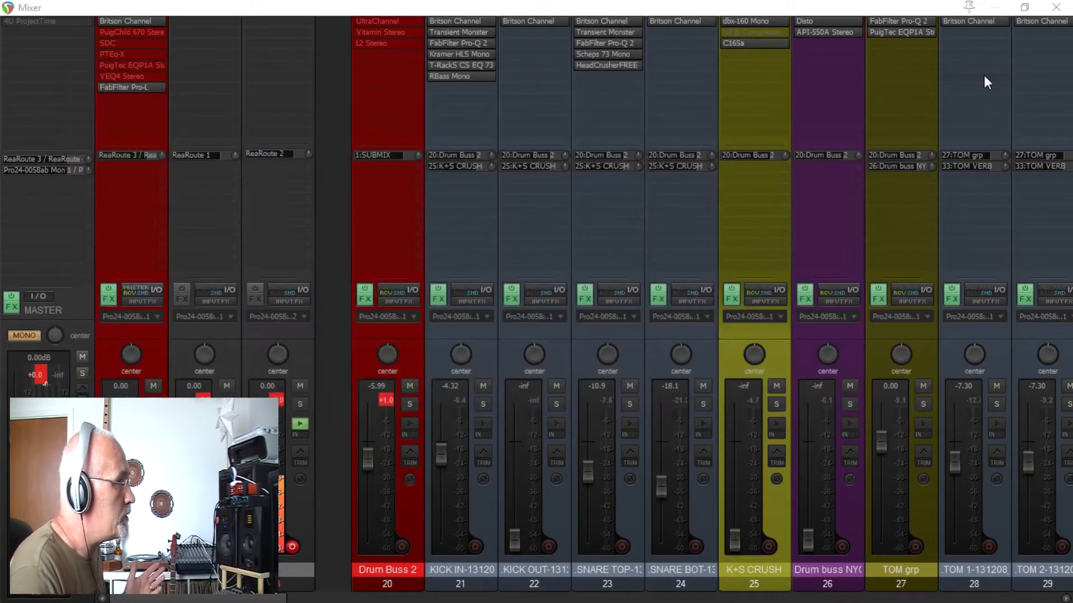
{"action": "left_click", "coordinate": [771, 35]}
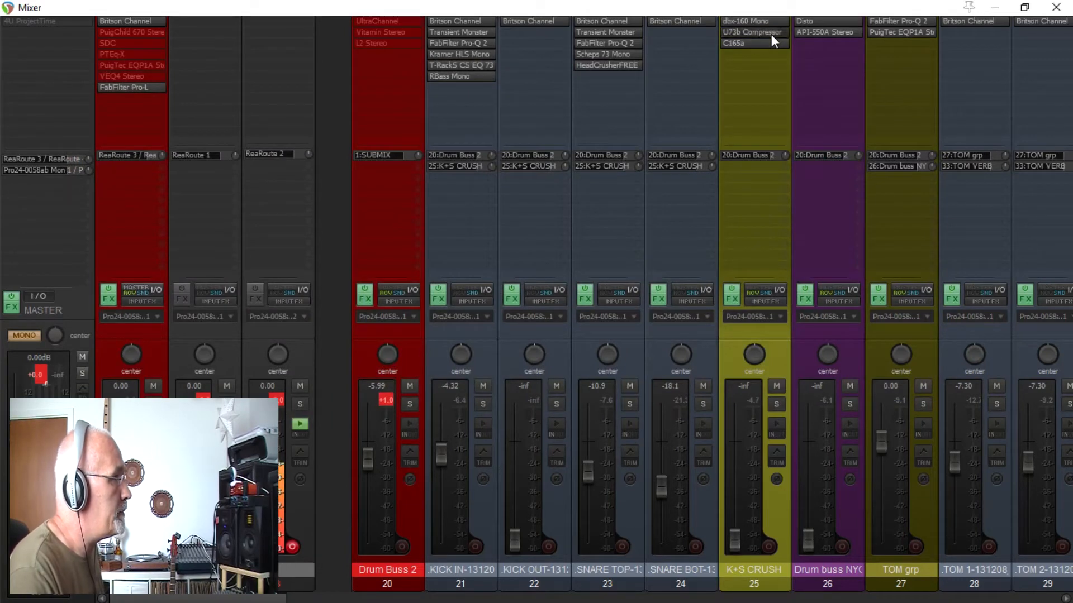
{"action": "left_click_drag", "start_coordinate": [332, 96], "coordinate": [617, 101]}
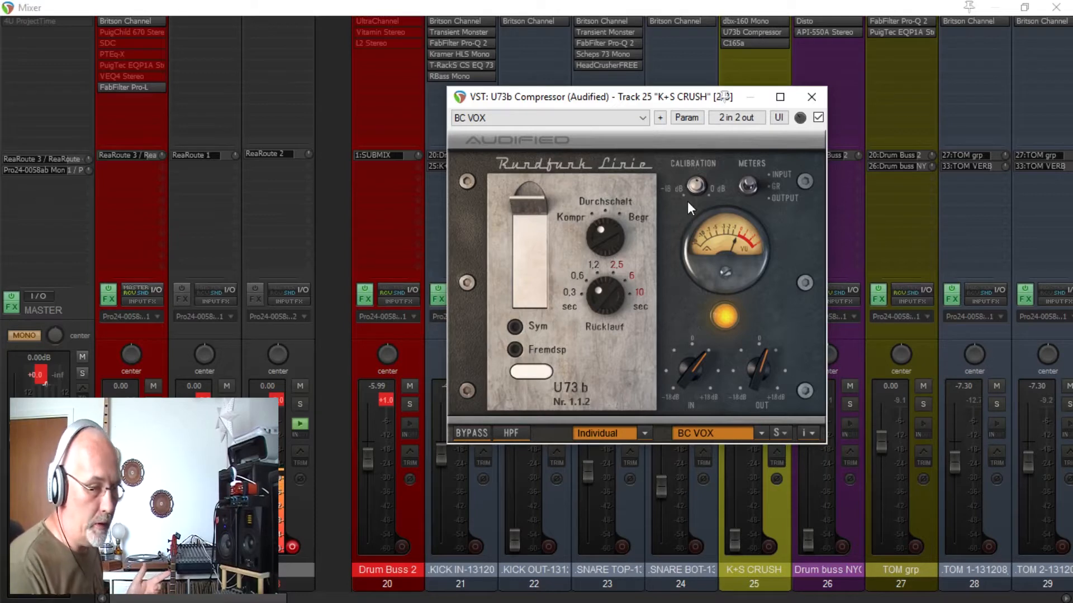
{"action": "left_click", "coordinate": [811, 96]}
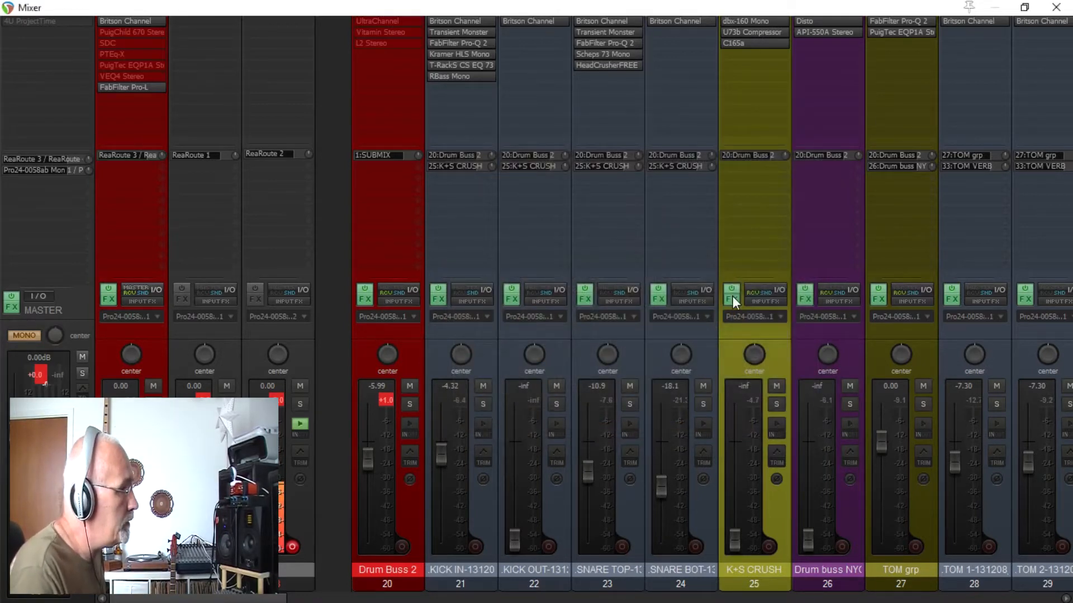
Step: Open the K+S CRUSH track's effects chain and bypass the C165a, U73b and dbx-160 compressors
{"action": "left_click", "coordinate": [732, 296]}
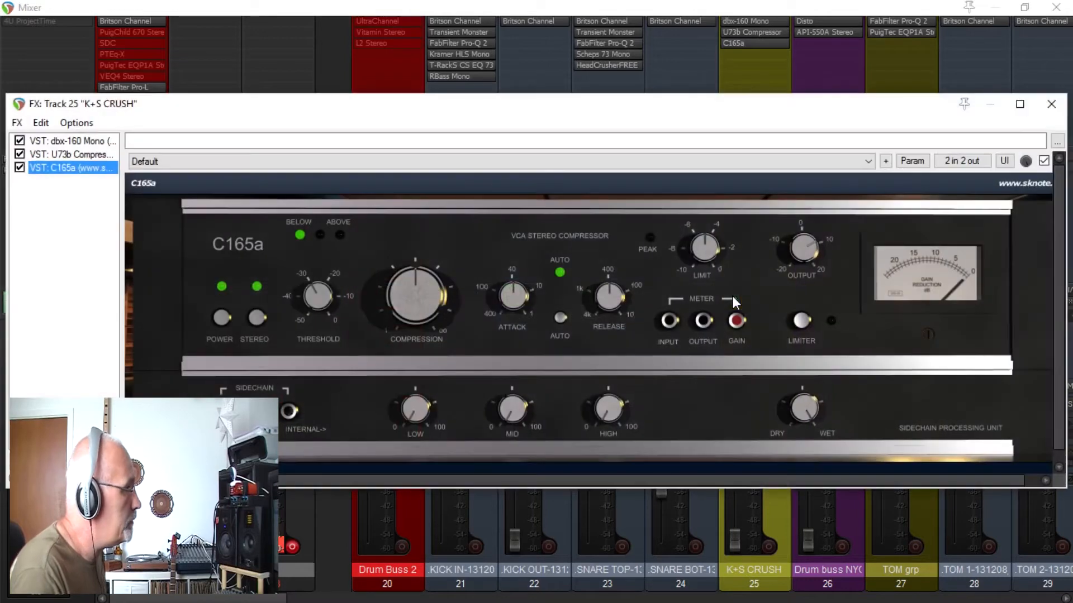
{"action": "left_click", "coordinate": [19, 168]}
{"action": "left_click", "coordinate": [20, 154]}
{"action": "left_click", "coordinate": [20, 140]}
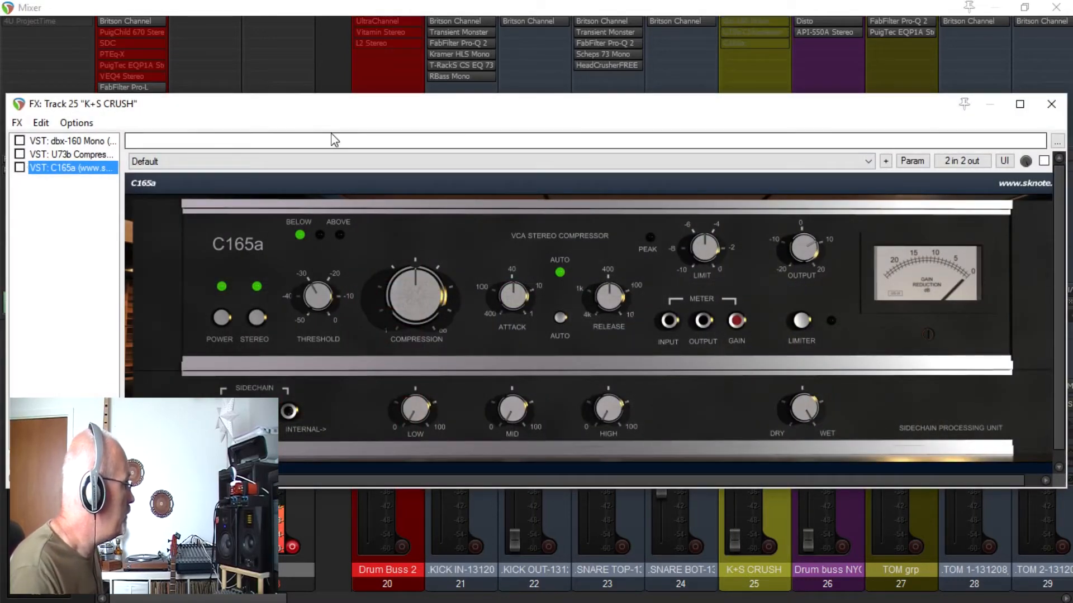
Step: Re-enable only the C165a compressor in the K+S CRUSH effects chain and reposition the chain window
{"action": "left_click_drag", "start_coordinate": [470, 115], "coordinate": [456, 0]}
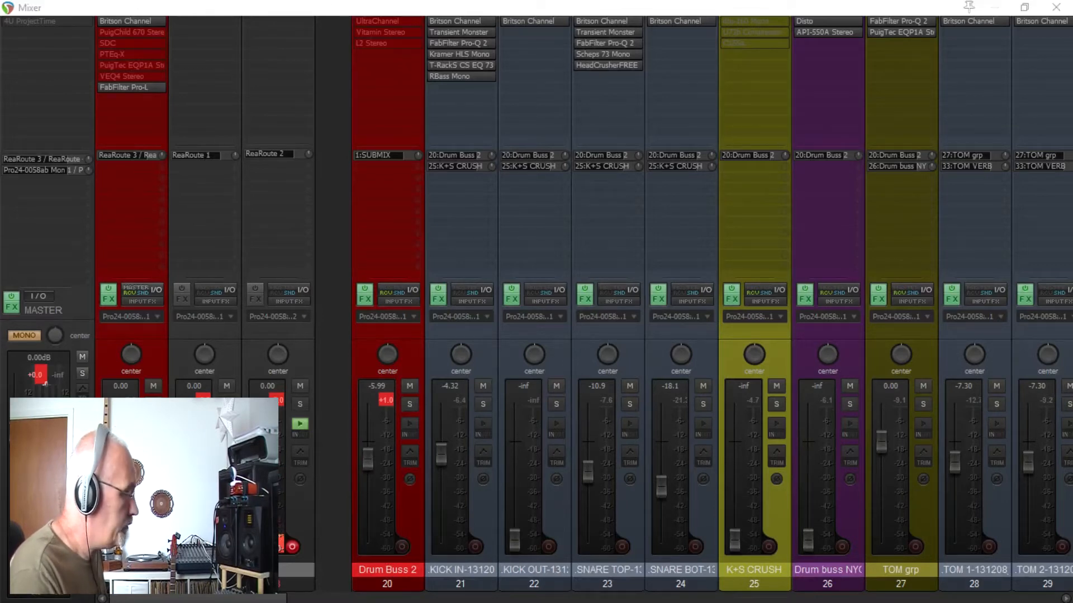
{"action": "left_click_drag", "start_coordinate": [494, 0], "coordinate": [570, 35]}
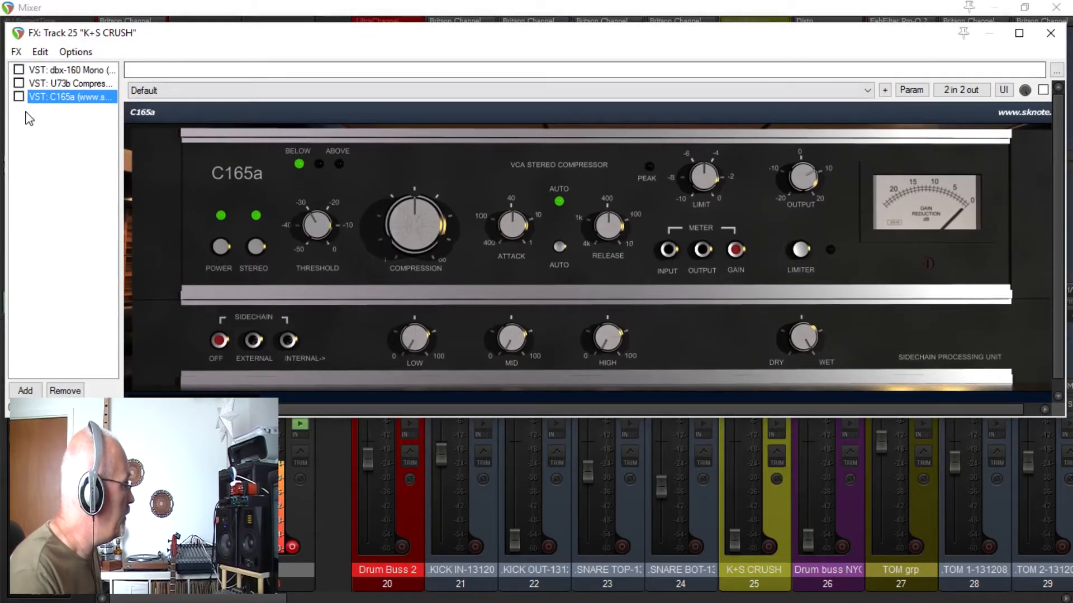
{"action": "left_click", "coordinate": [19, 97]}
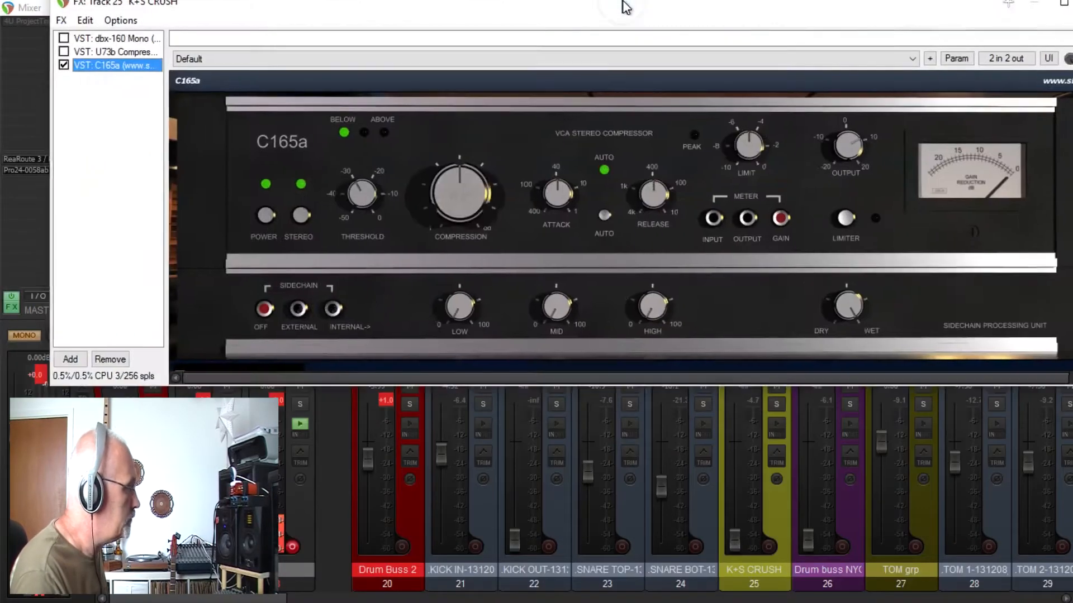
{"action": "left_click_drag", "start_coordinate": [623, 2], "coordinate": [582, 37]}
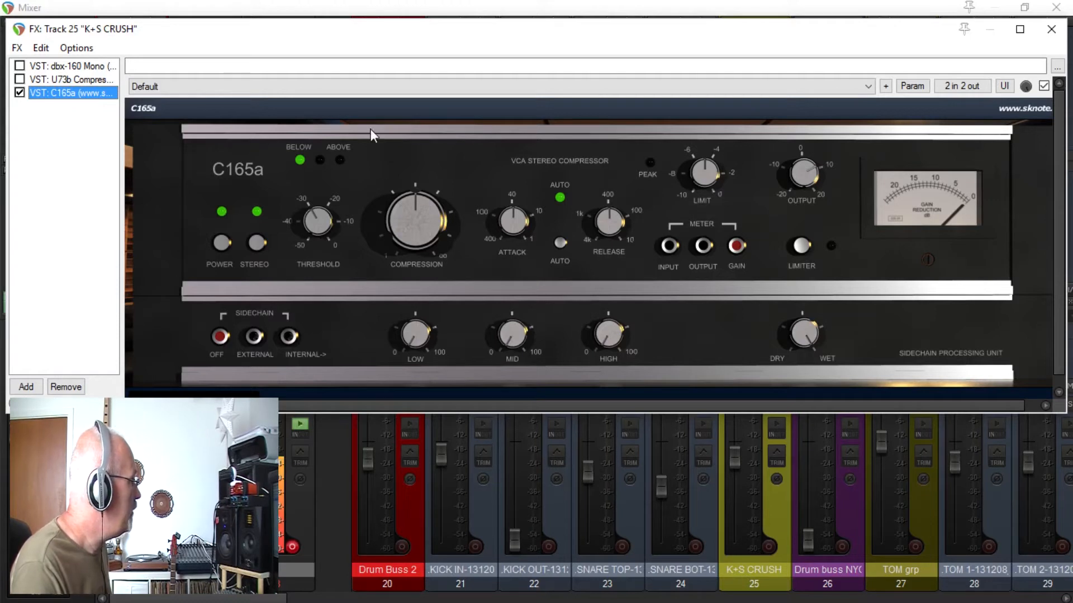
Step: Select the U73b and C165a compressors together and toggle their bypass states to swap which one is active
{"action": "left_click", "coordinate": [96, 81], "text": "shift"}
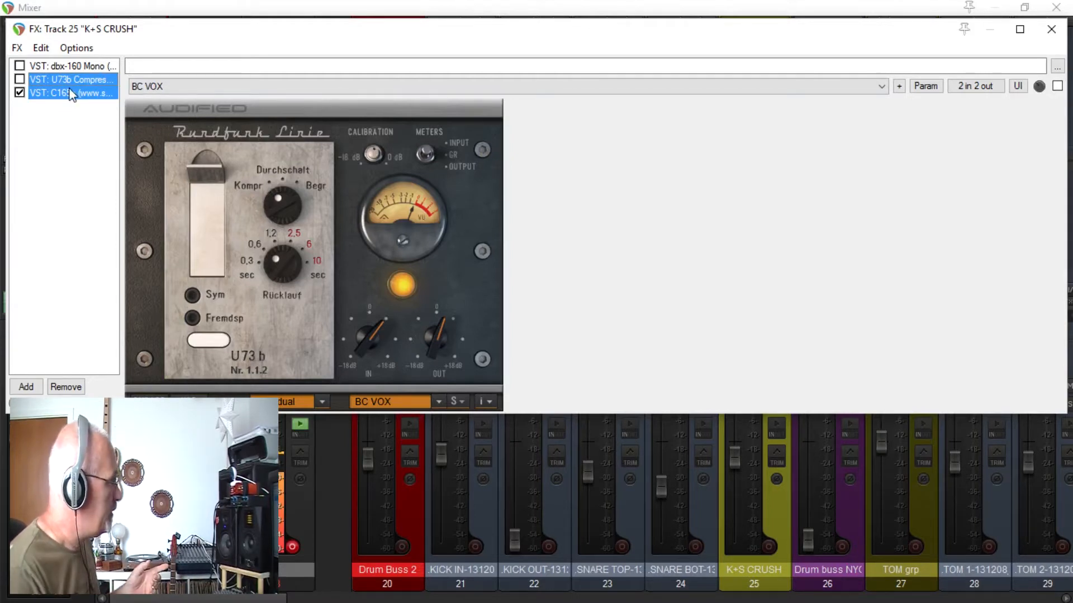
{"action": "key", "text": "ctrl+b"}
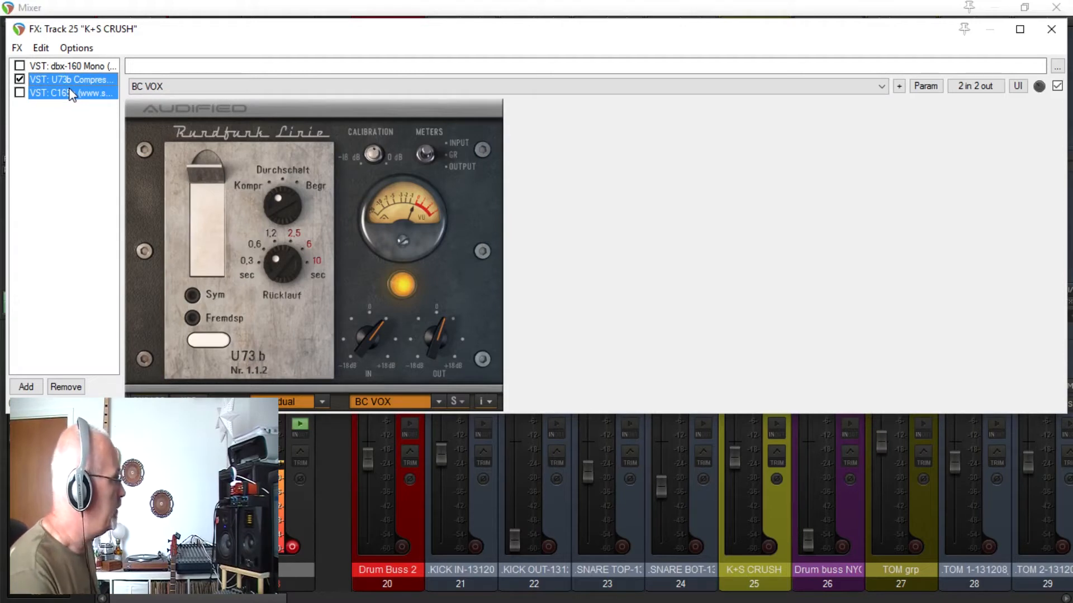
{"action": "key", "text": "ctrl+b"}
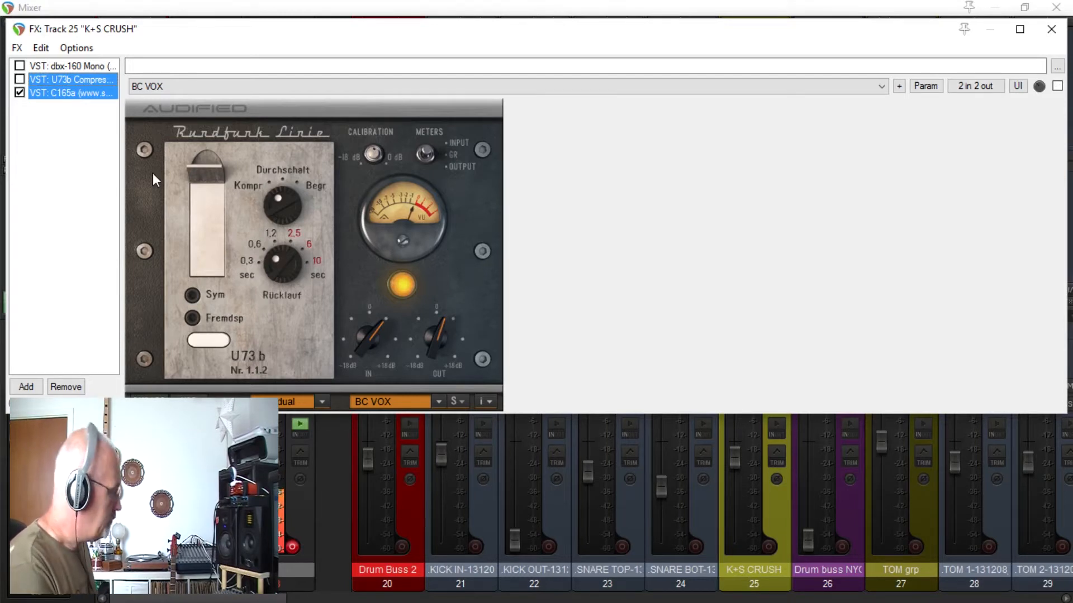
{"action": "key", "text": "ctrl+b"}
{"action": "key", "text": "ctrl+b"}
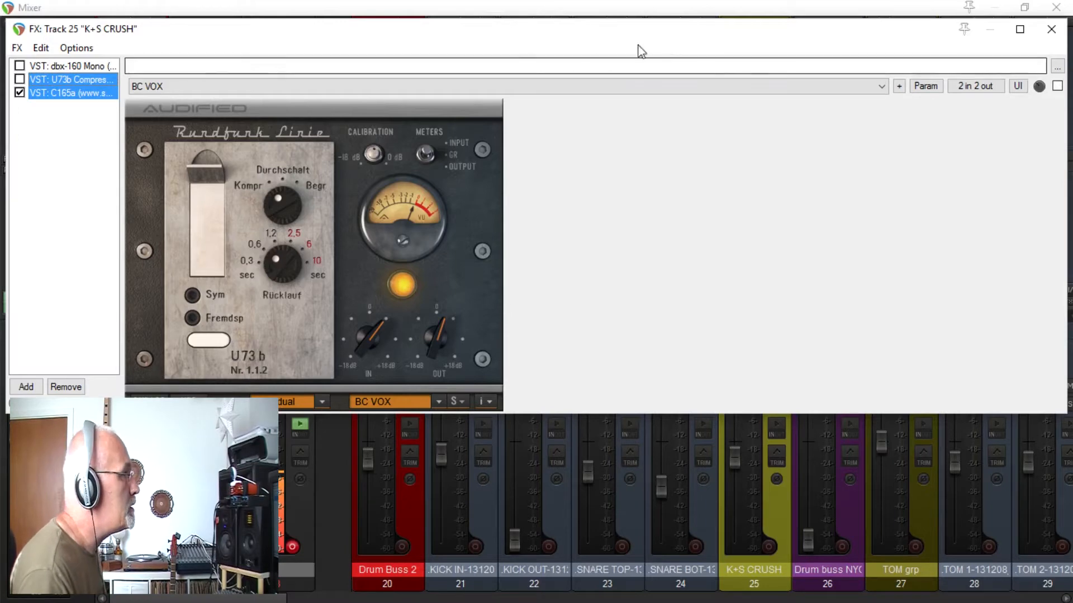
Step: Close the mixer and place the edit cursor at the start of Verse 1 in the arrangement
{"action": "left_click", "coordinate": [1056, 6]}
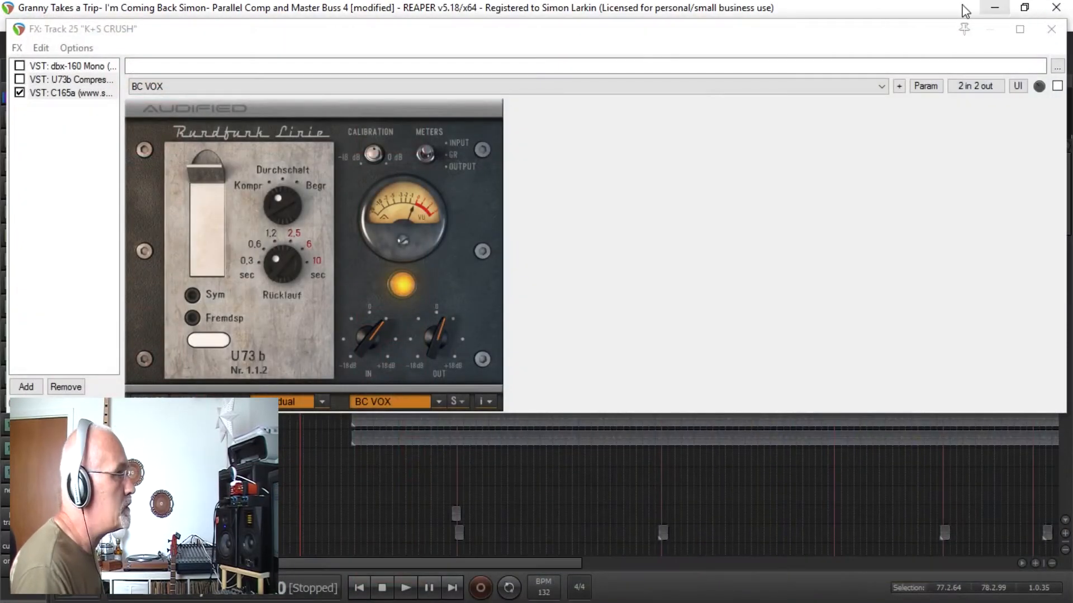
{"action": "left_click_drag", "start_coordinate": [909, 22], "coordinate": [905, 45]}
{"action": "left_click", "coordinate": [905, 46]}
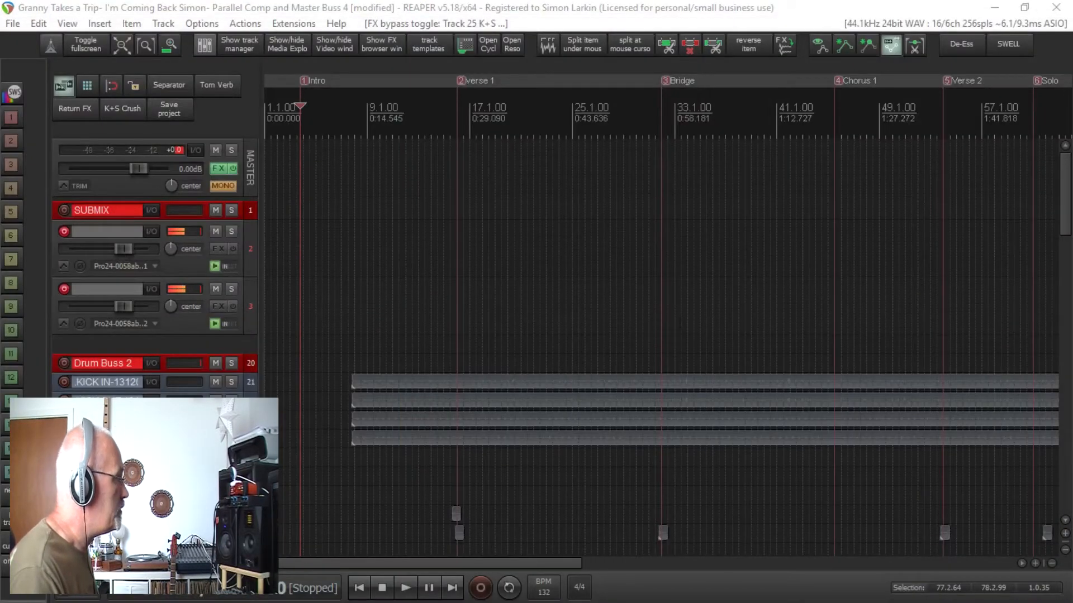
{"action": "left_click", "coordinate": [457, 159]}
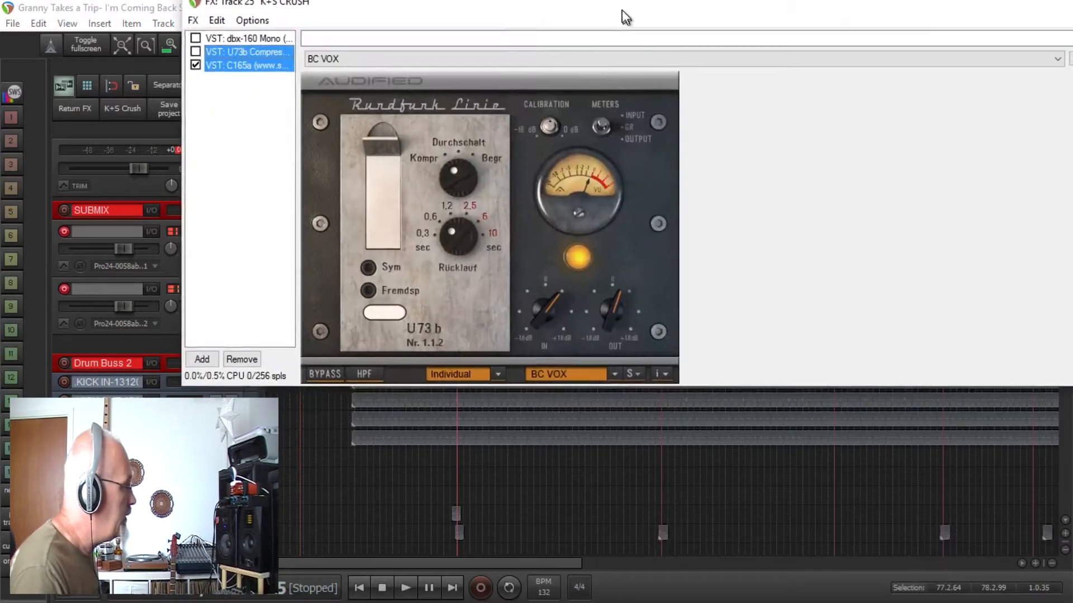
Step: Play the song from Verse 1, switching back and forth between the C165a and U73b compressors, and stop playback
{"action": "left_click_drag", "start_coordinate": [620, 17], "coordinate": [443, 51]}
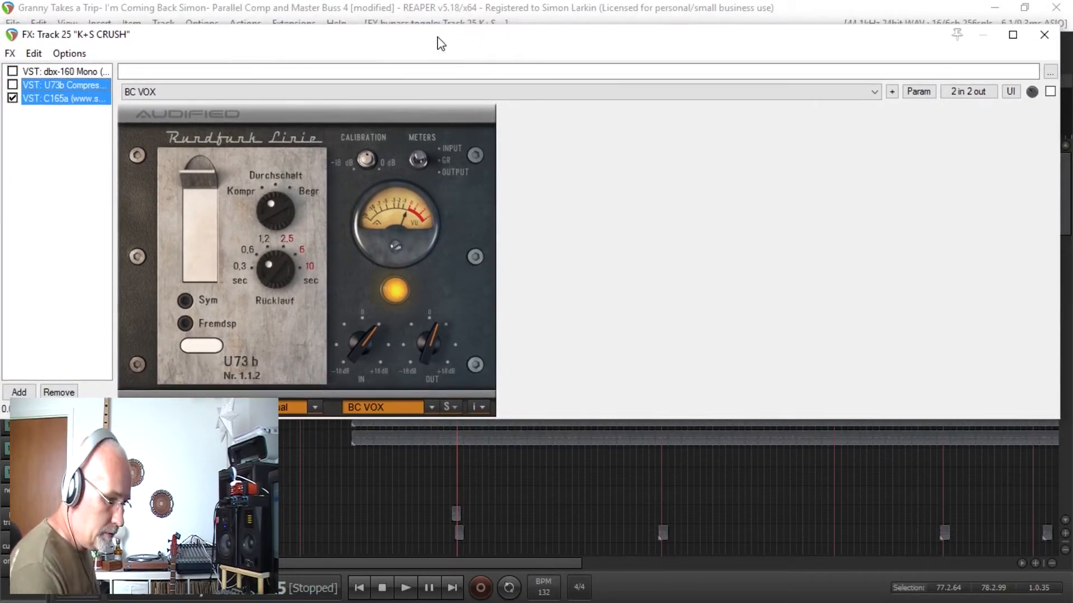
{"action": "key", "text": "space"}
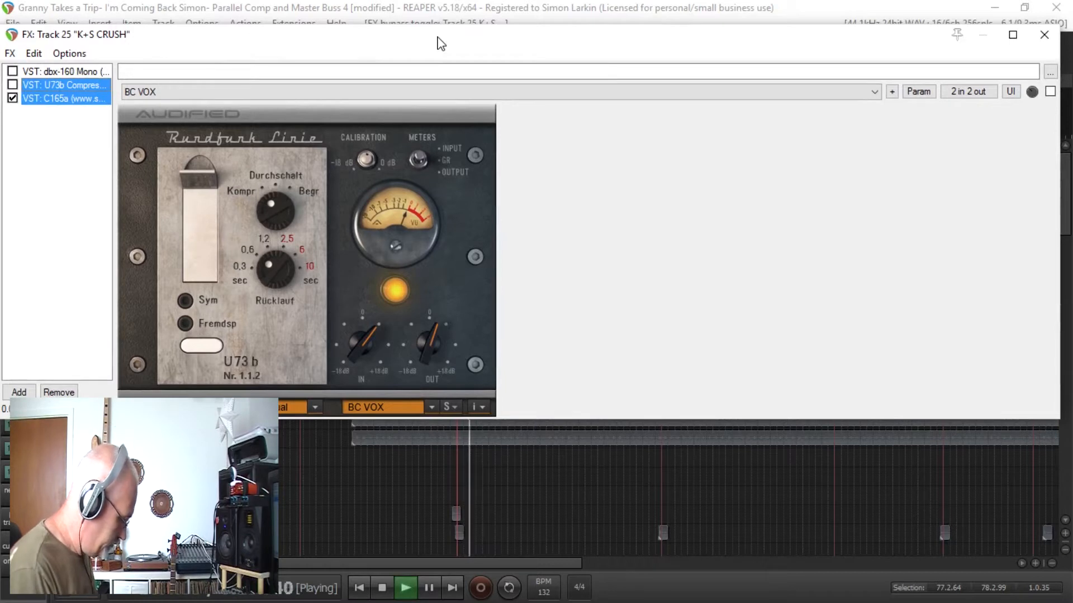
{"action": "key", "text": "ctrl+b"}
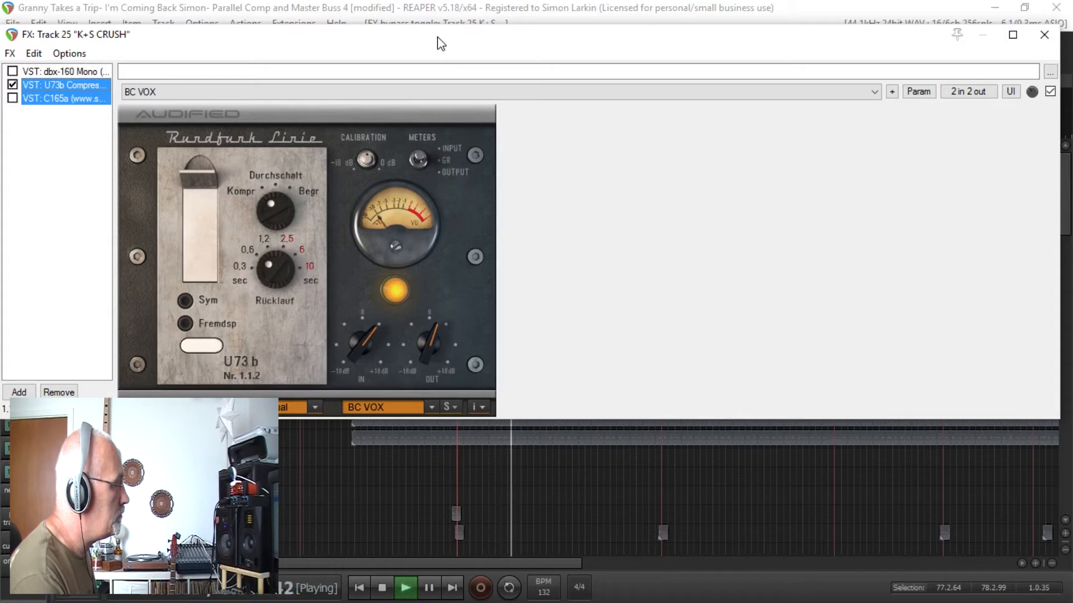
{"action": "key", "text": "ctrl+b"}
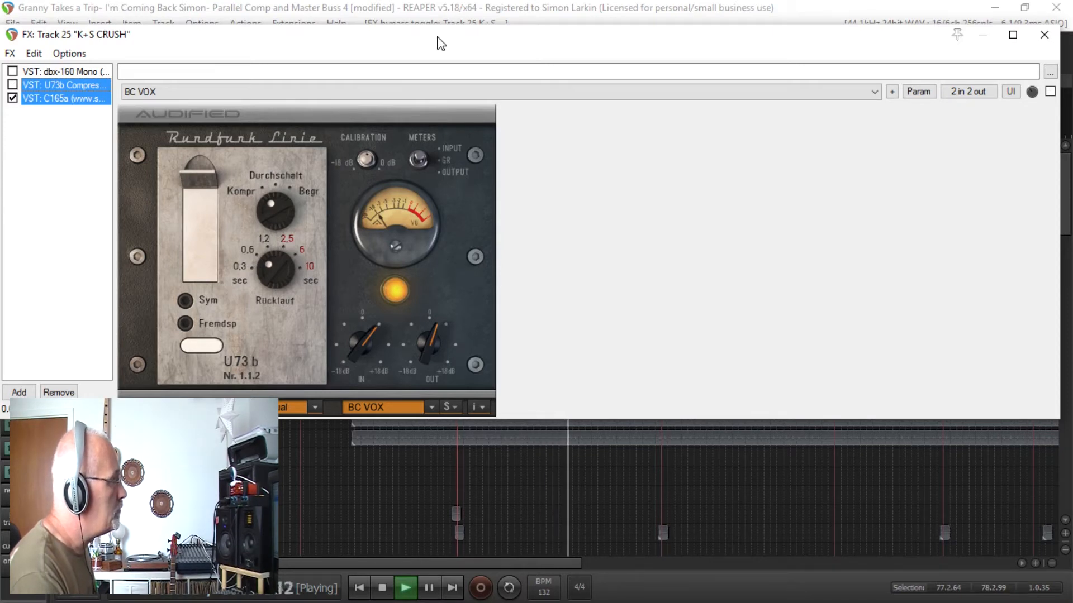
{"action": "key", "text": "ctrl+b"}
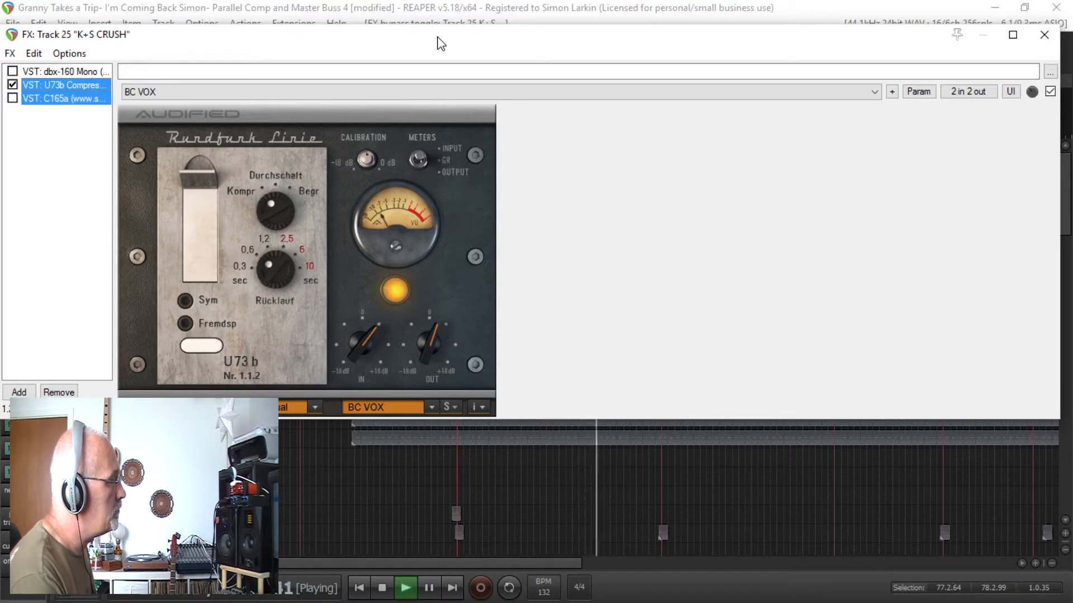
{"action": "key", "text": "ctrl+b"}
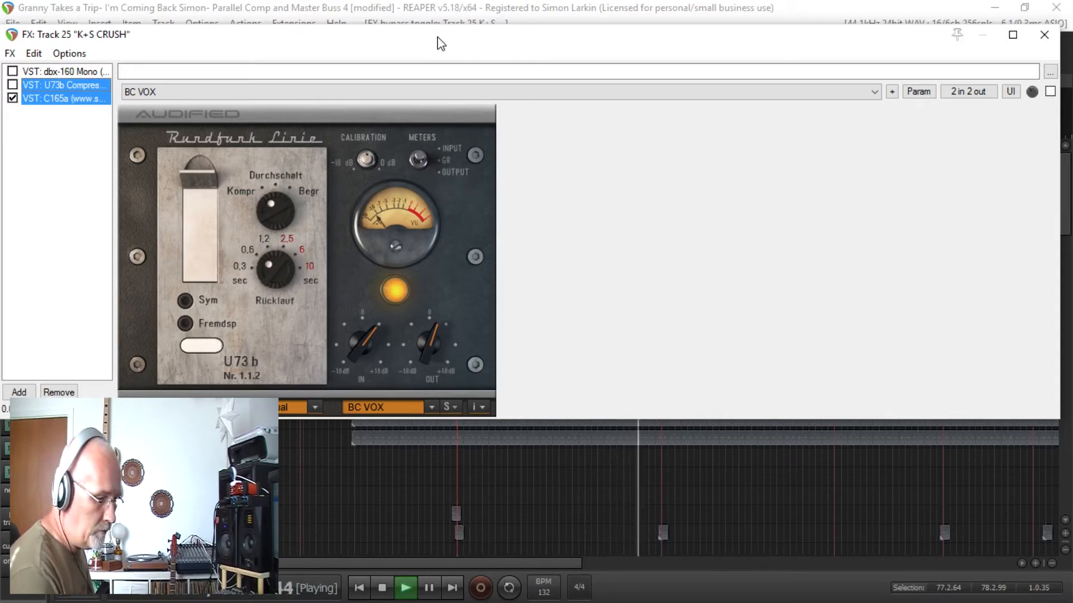
{"action": "key", "text": "space"}
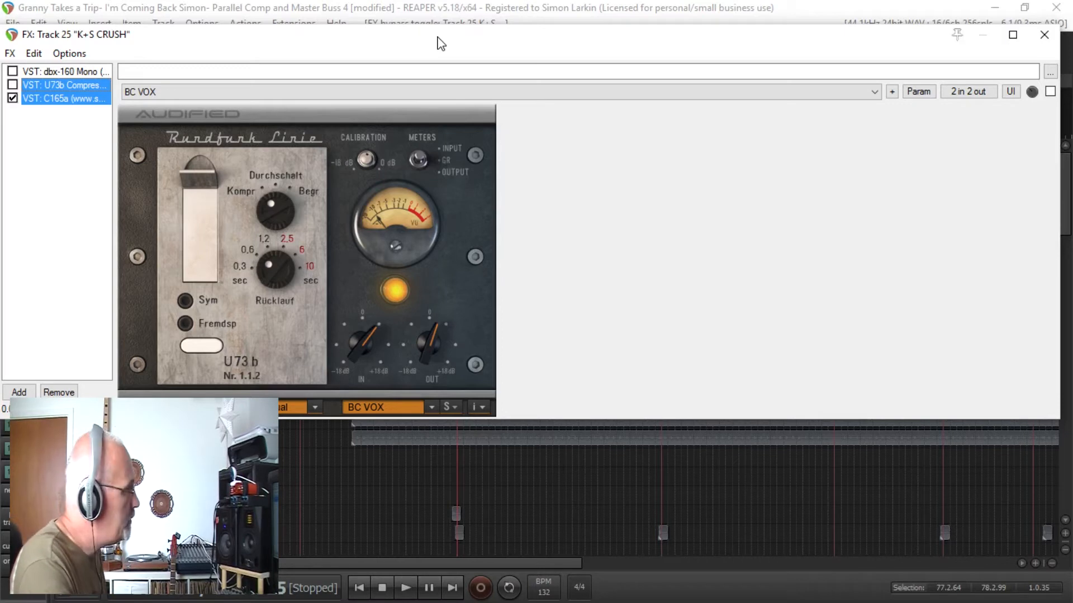
Step: Replay the song, swapping between the C165a and U73b compressors several times and ending on the C165a, and stop playback
{"action": "key", "text": "space"}
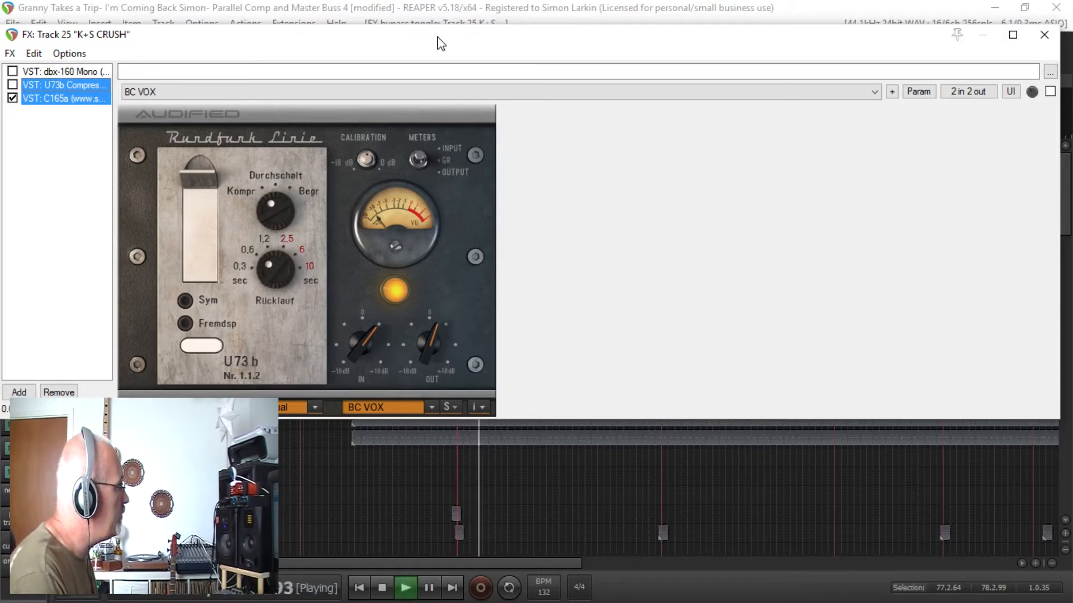
{"action": "key", "text": "ctrl+b"}
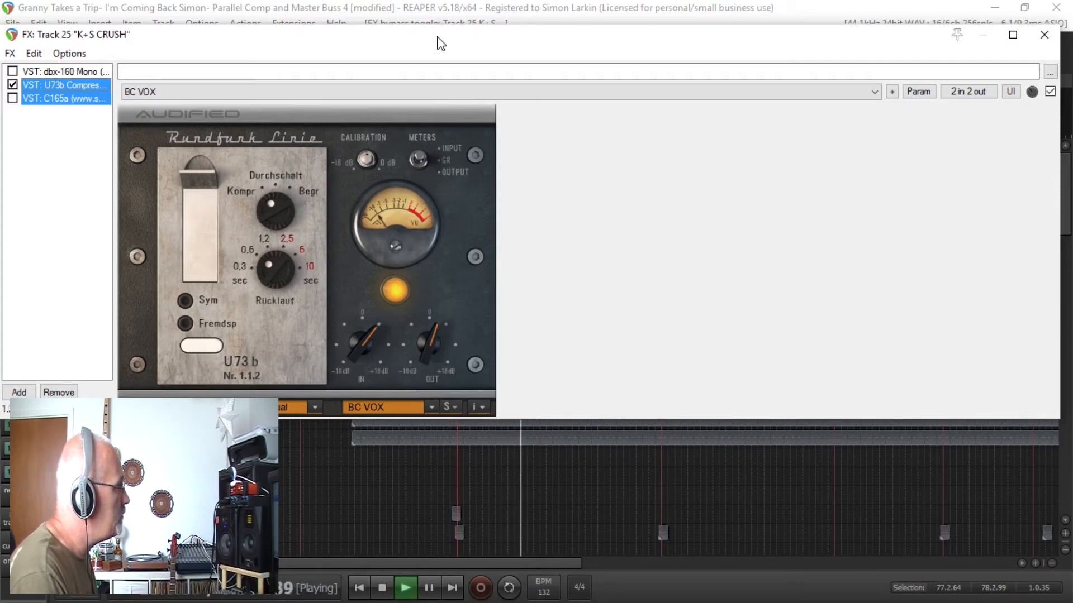
{"action": "key", "text": "ctrl+b"}
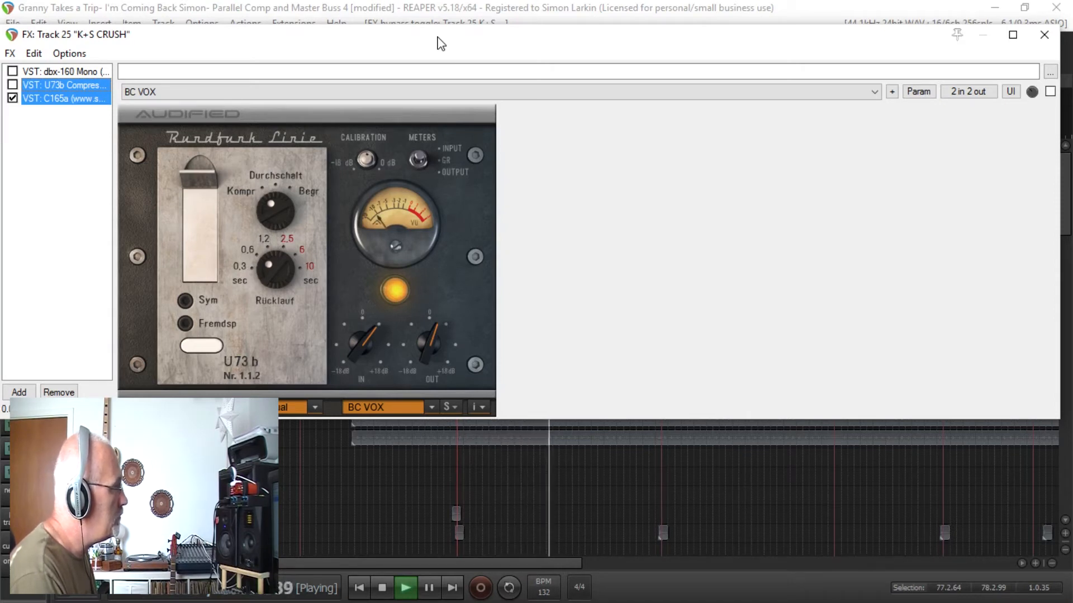
{"action": "key", "text": "ctrl+b"}
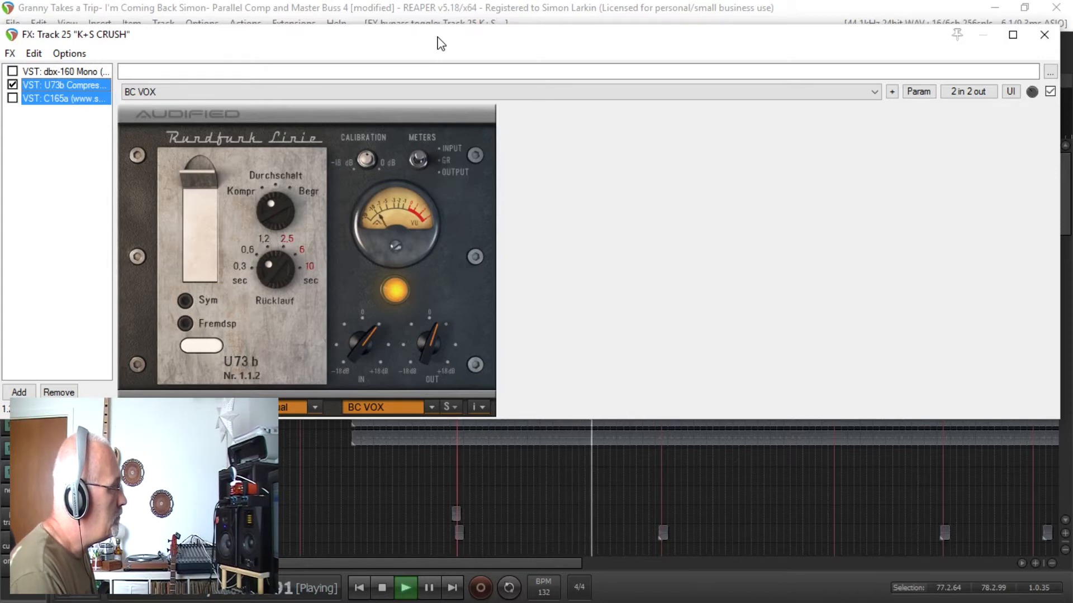
{"action": "key", "text": "ctrl+b"}
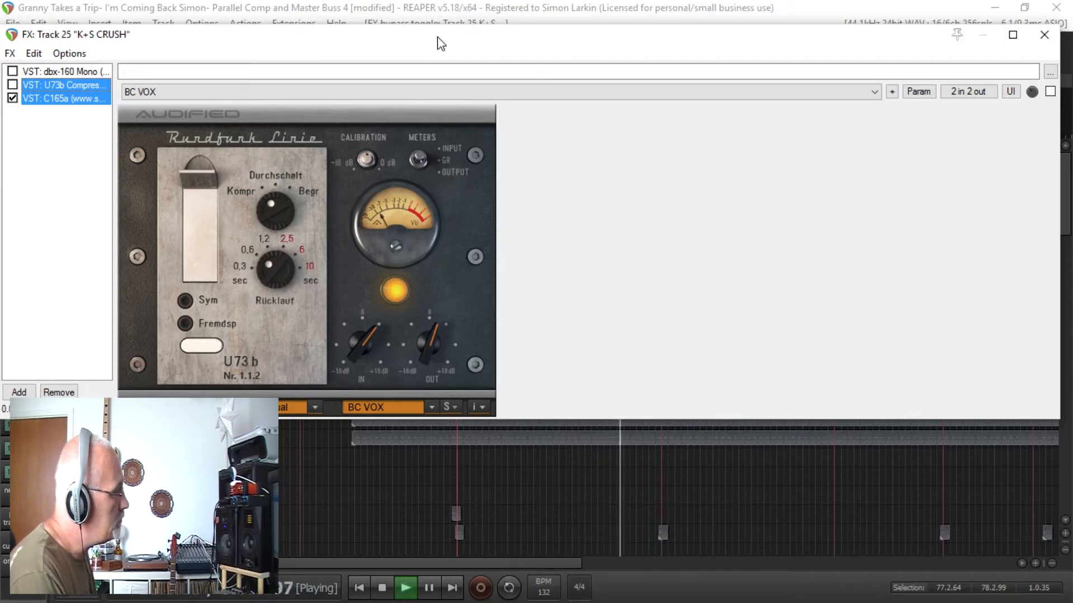
{"action": "key", "text": "space"}
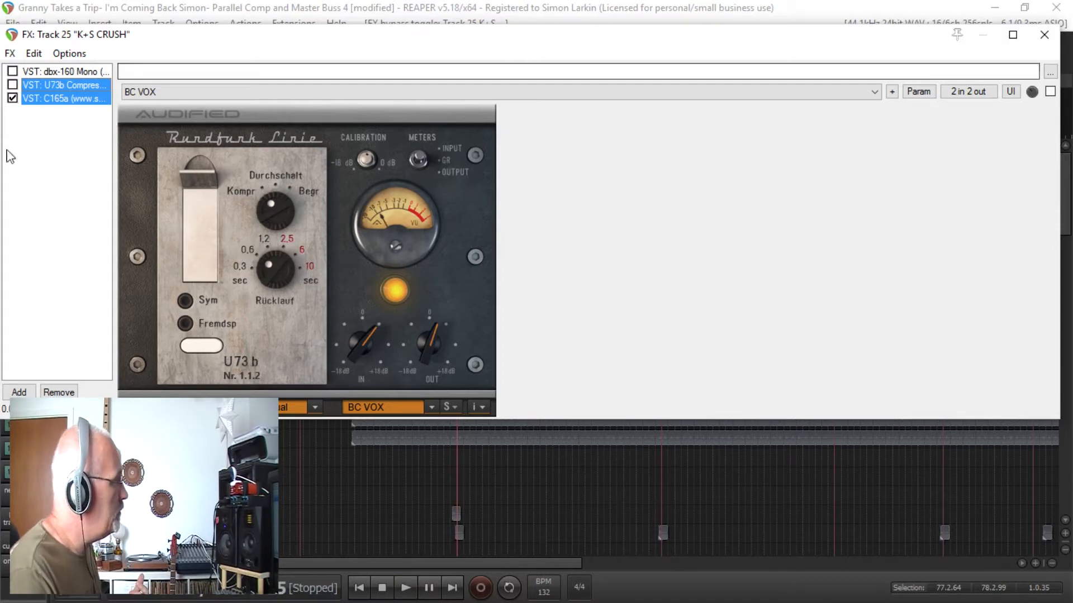
Step: Select the C165a and dbx-160 together and play the song while alternating which one is active, stopping with the C165a enabled
{"action": "left_click", "coordinate": [68, 100]}
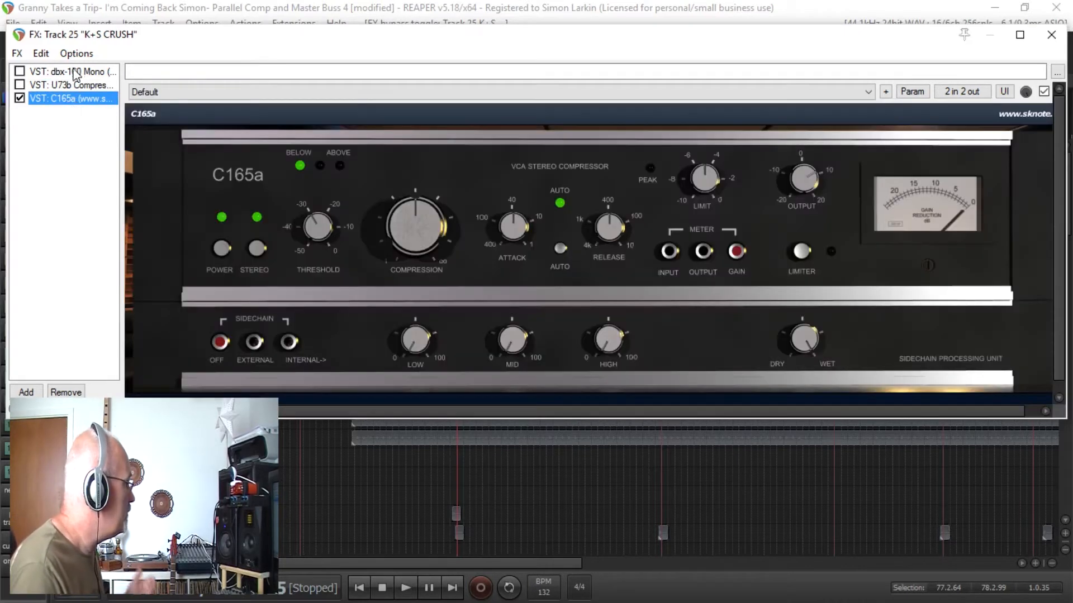
{"action": "left_click", "coordinate": [82, 72], "text": "ctrl"}
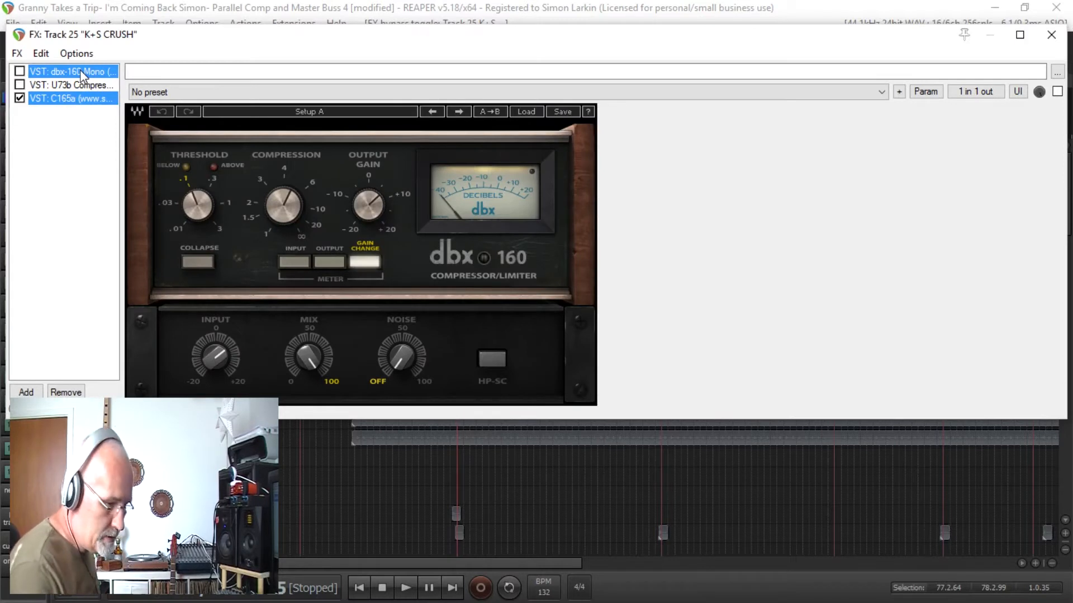
{"action": "key", "text": "space"}
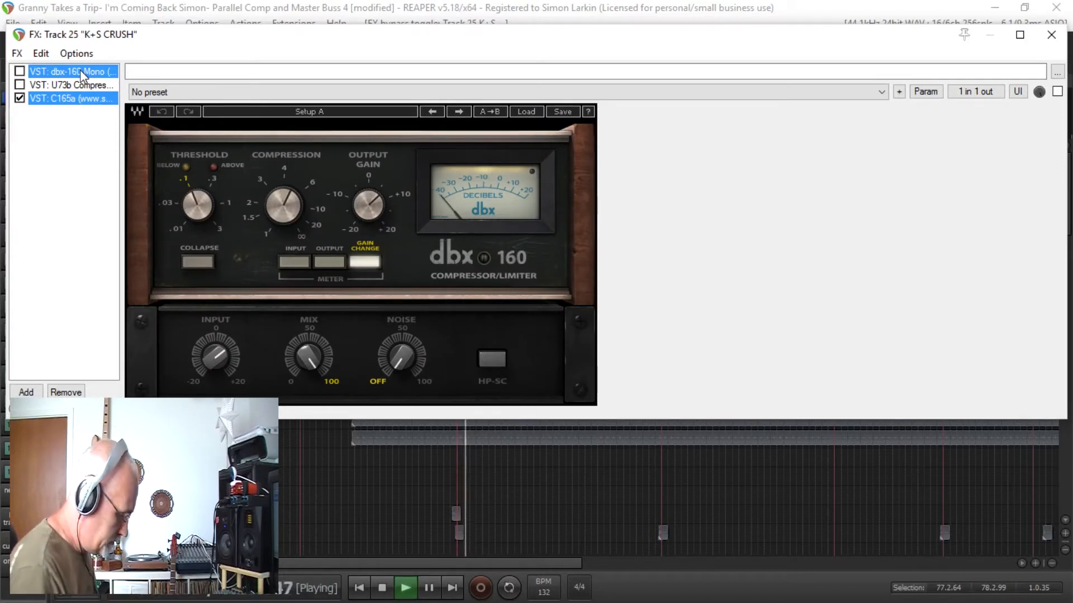
{"action": "key", "text": "space"}
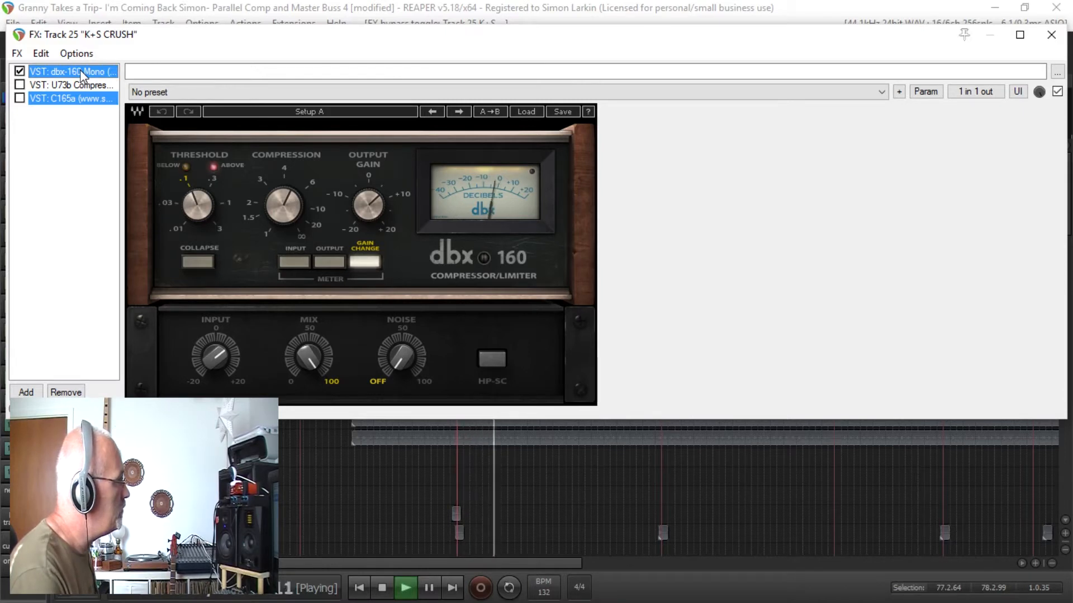
{"action": "key", "text": "ctrl+b"}
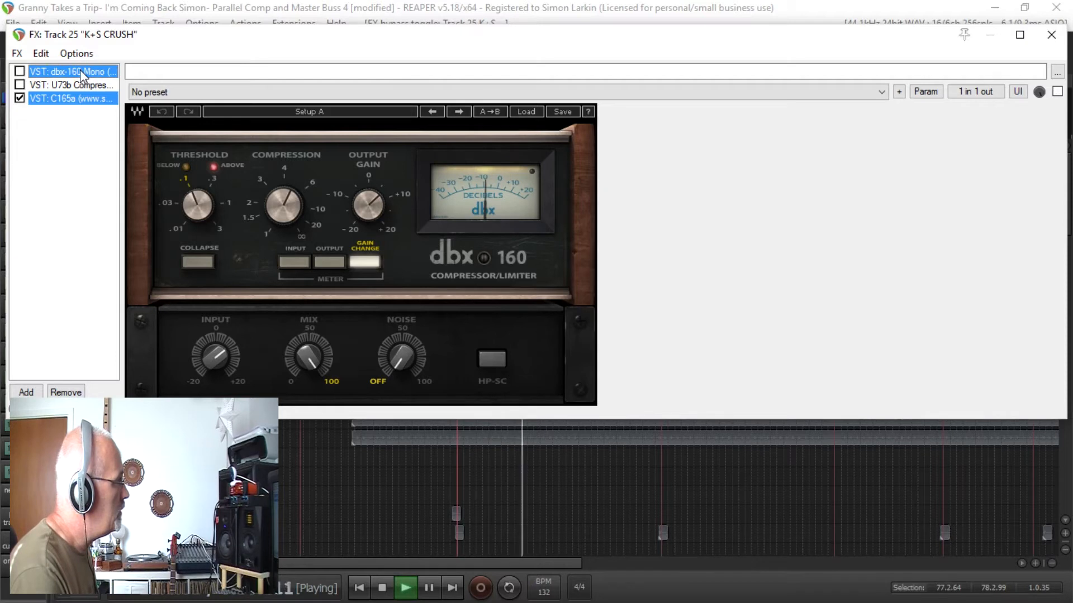
{"action": "key", "text": "ctrl+b"}
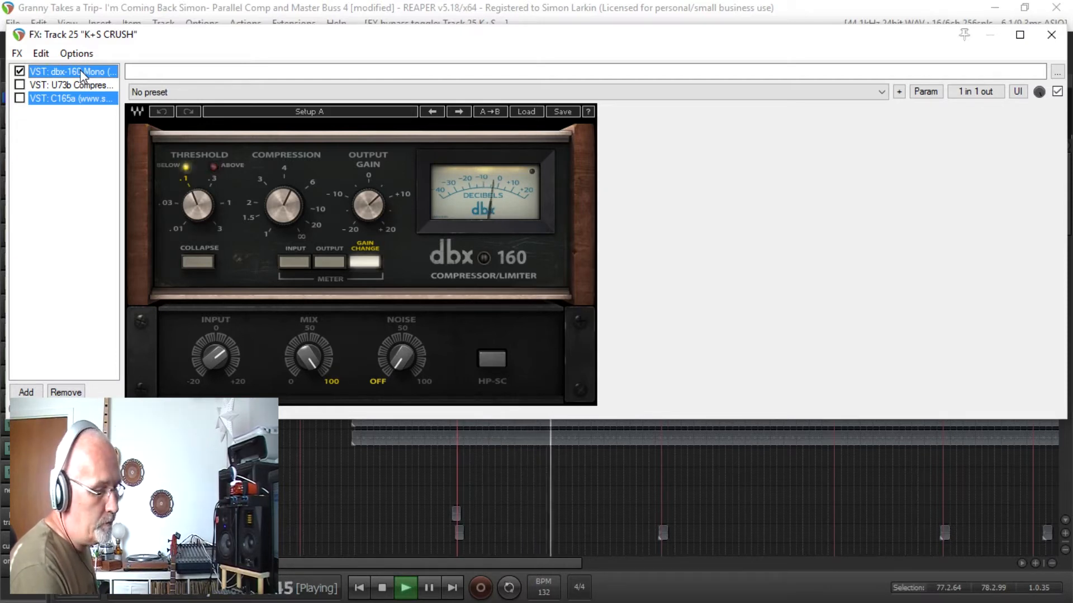
{"action": "key", "text": "ctrl+b"}
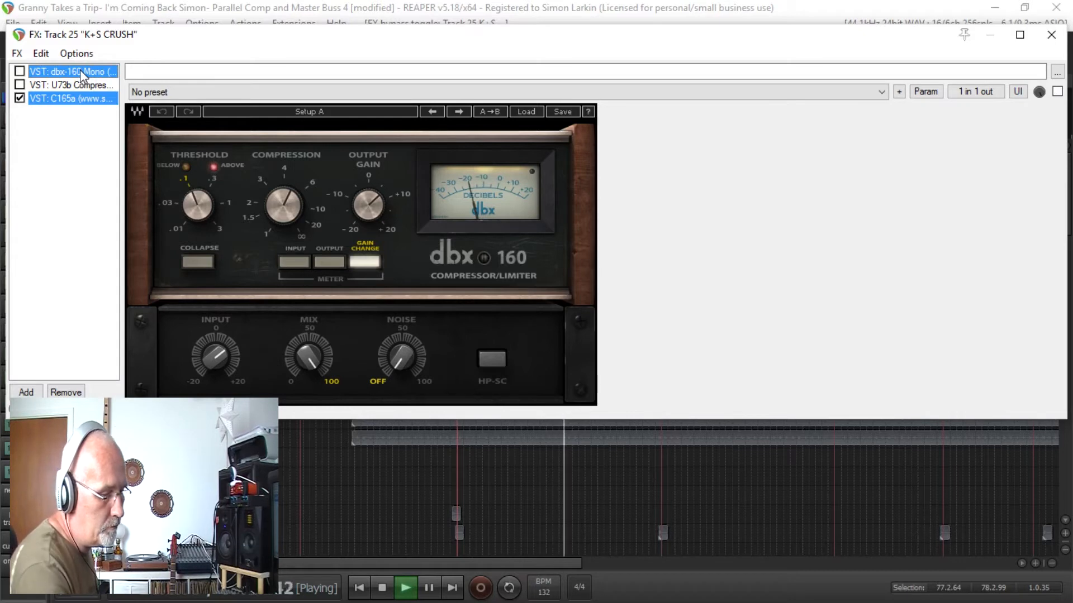
{"action": "key", "text": "space"}
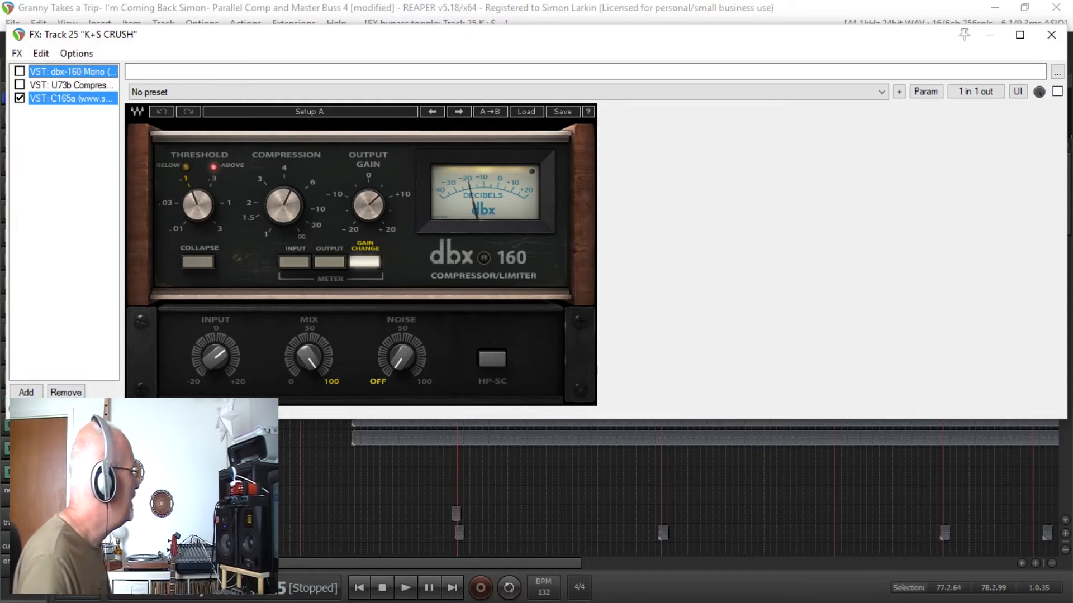
Step: Select only the C165a in the K+S CRUSH effects chain and close the chain window
{"action": "left_click", "coordinate": [85, 76]}
{"action": "left_click", "coordinate": [83, 100]}
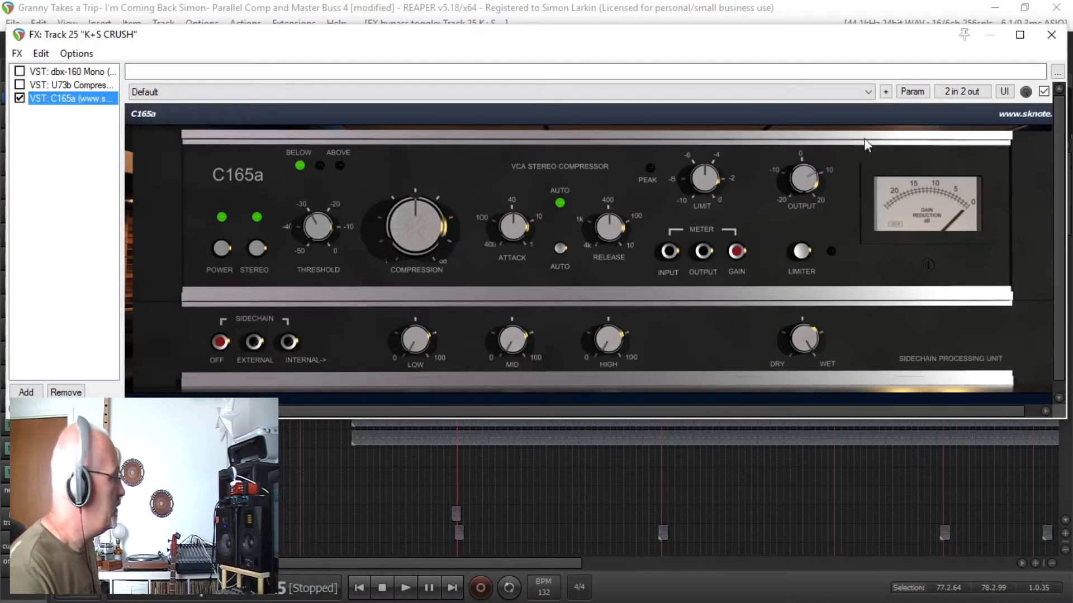
{"action": "left_click", "coordinate": [1051, 35]}
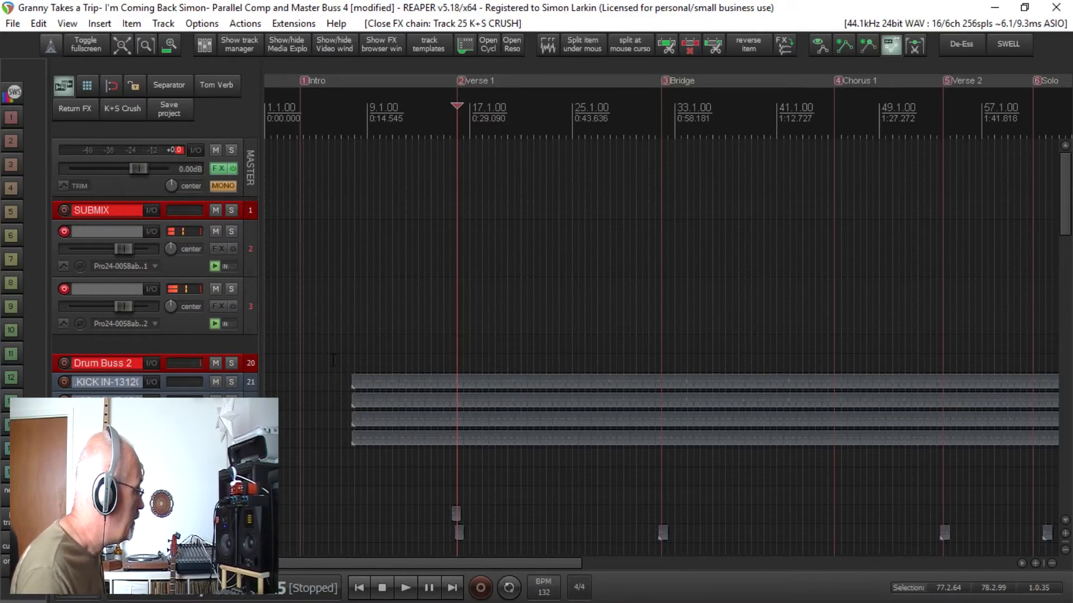
Step: Show the mixer around the K+S CRUSH channel and compare the drums during playback with K+S CRUSH muted and unmuted
{"action": "left_click", "coordinate": [202, 45]}
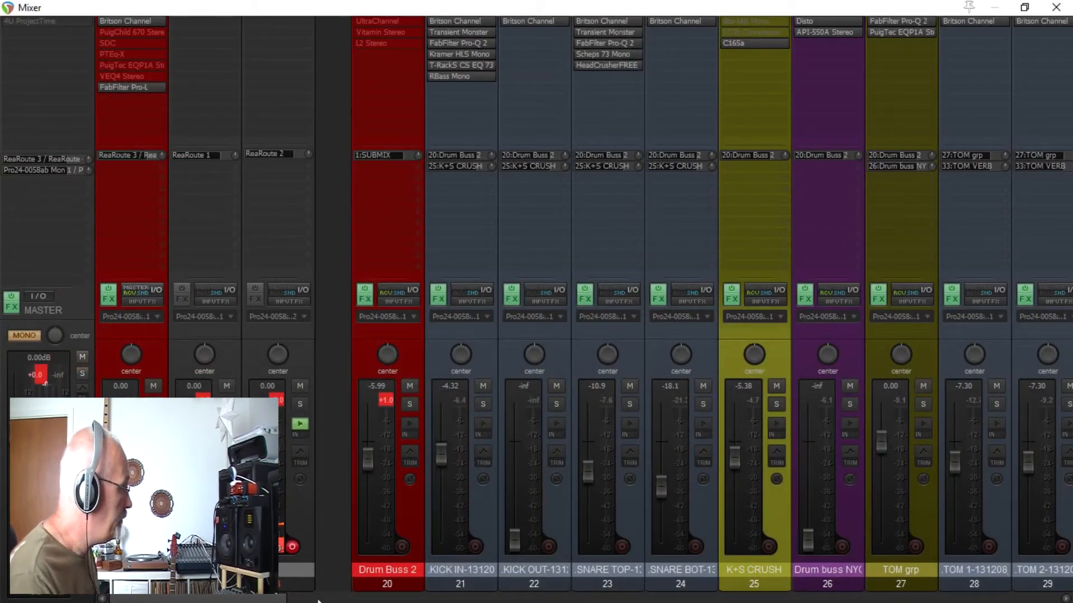
{"action": "left_click_drag", "start_coordinate": [266, 599], "coordinate": [315, 599]}
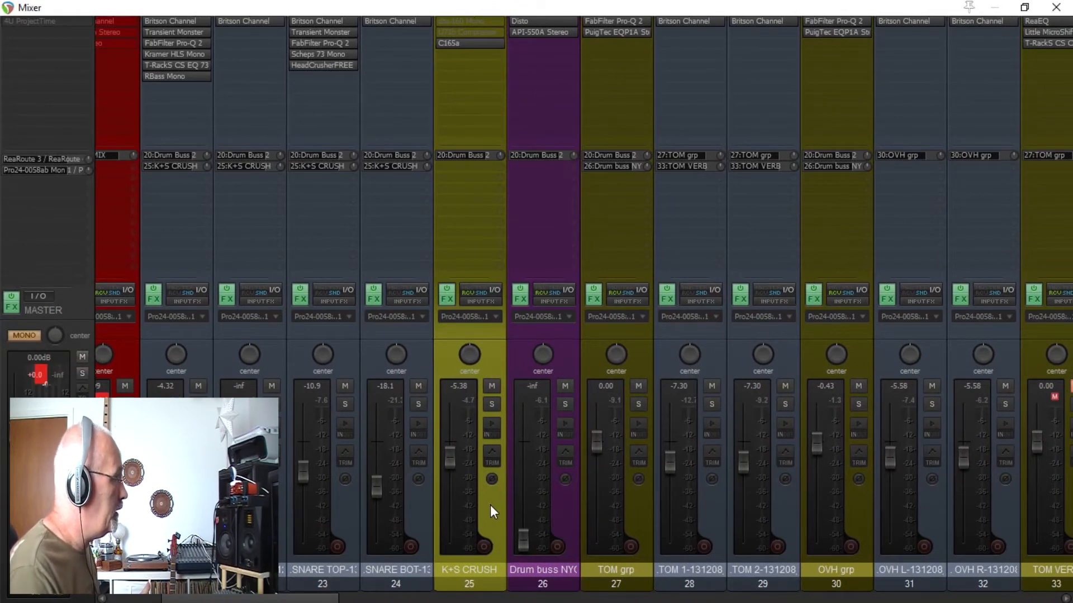
{"action": "key", "text": "space"}
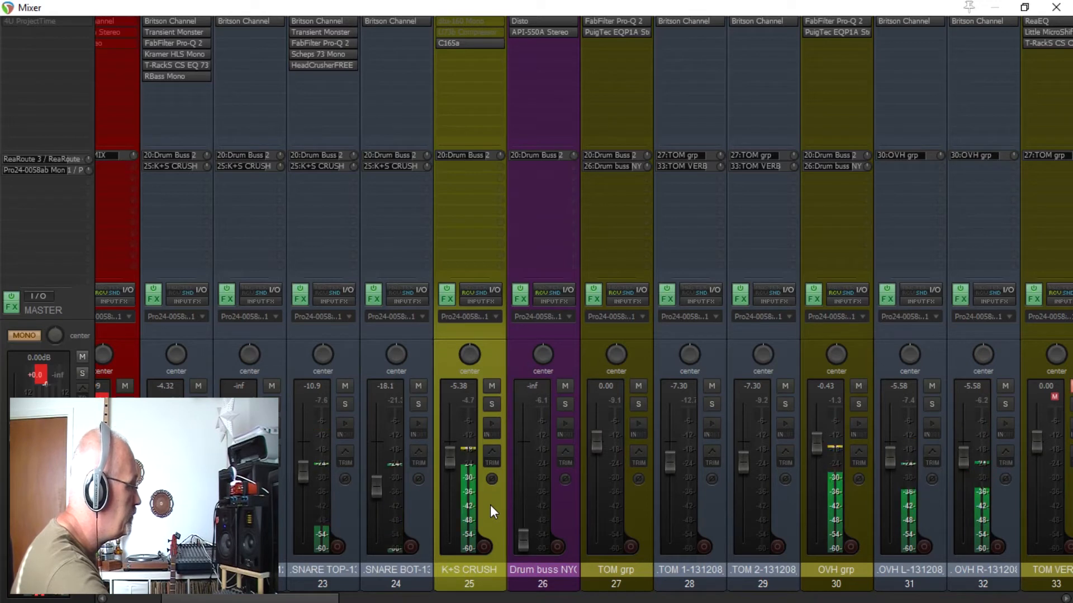
{"action": "key", "text": "F5"}
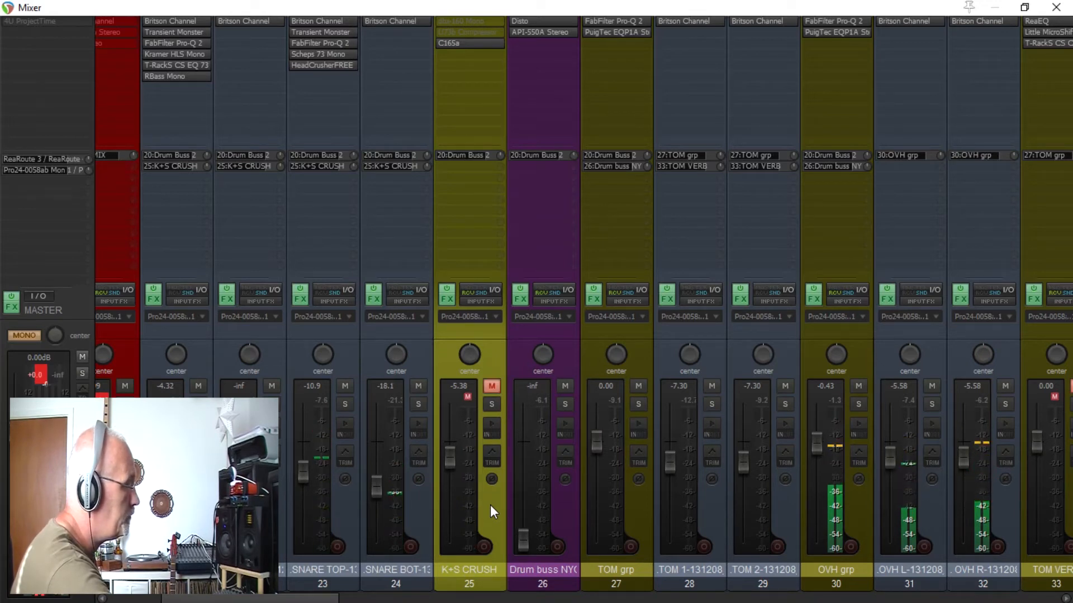
{"action": "key", "text": "F5"}
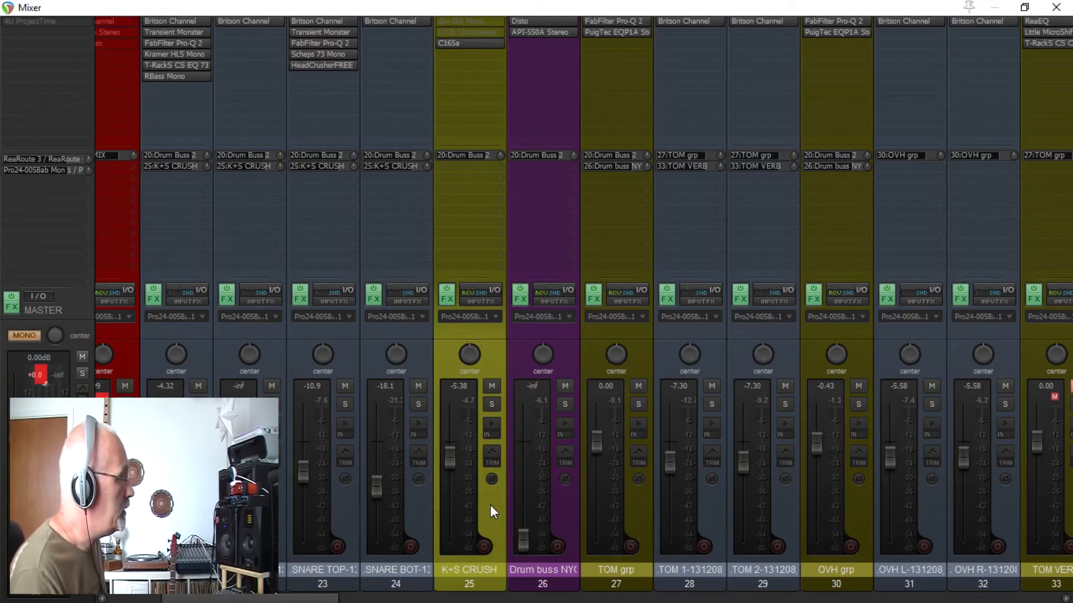
Step: Select the Drum buss NYC track, inspect its sends and receives in the routing window, and close the window
{"action": "left_click", "coordinate": [566, 531]}
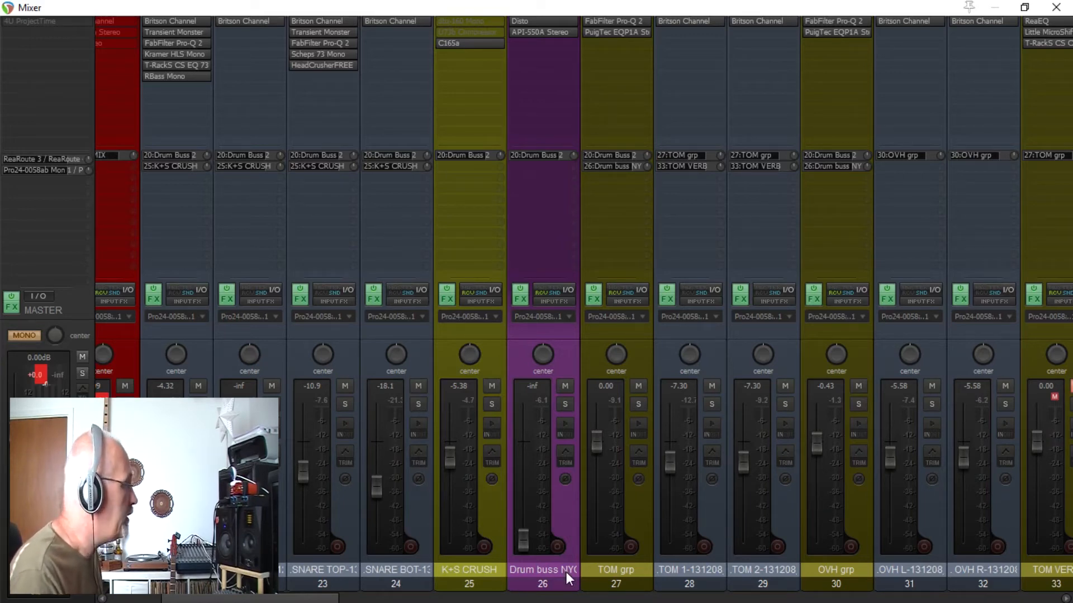
{"action": "left_click", "coordinate": [541, 193]}
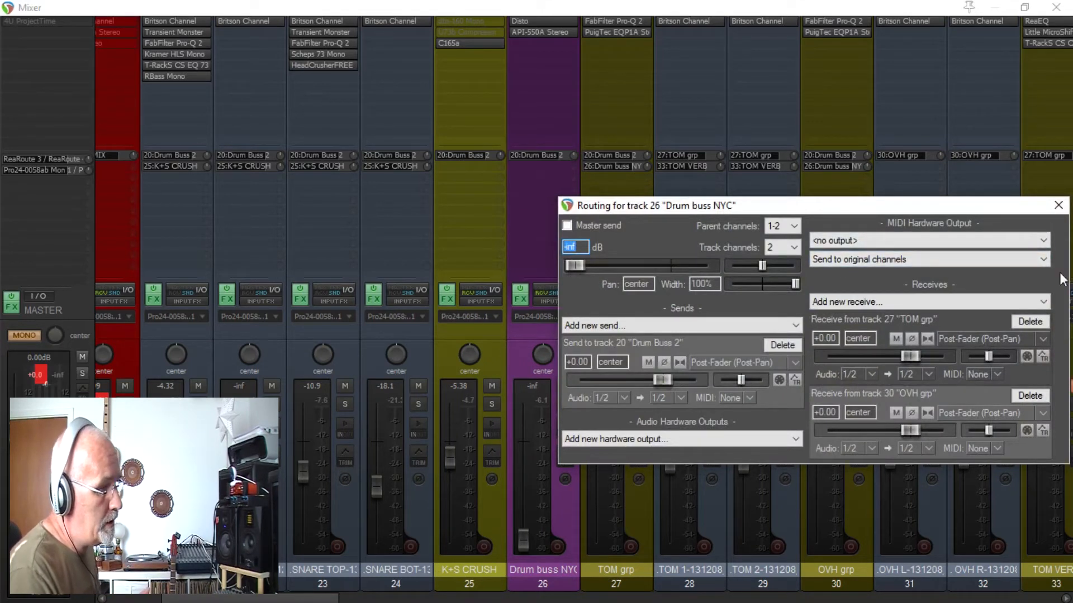
{"action": "left_click", "coordinate": [1058, 206]}
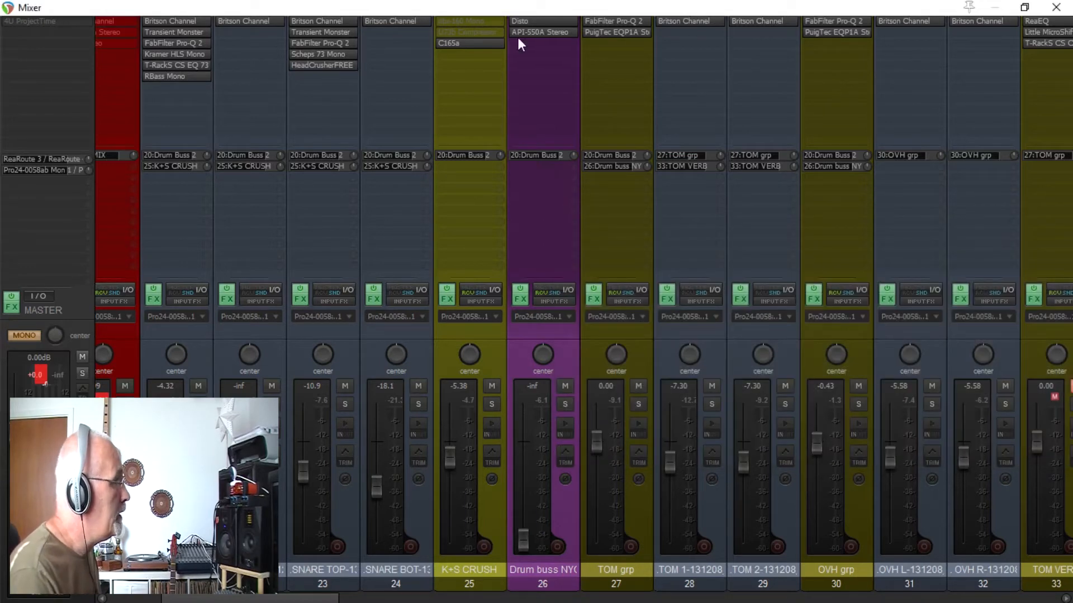
Step: Examine the Disto compressor and API-550A Stereo equalizer settings on Drum buss NYC, and close the plugins with that track selected
{"action": "left_click", "coordinate": [558, 21]}
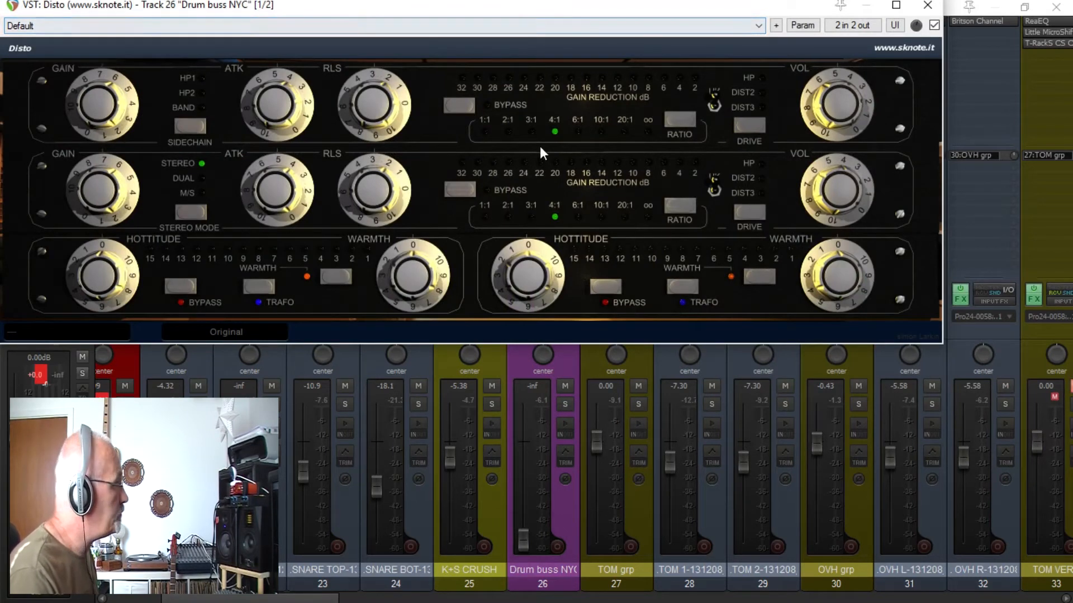
{"action": "left_click", "coordinate": [928, 5]}
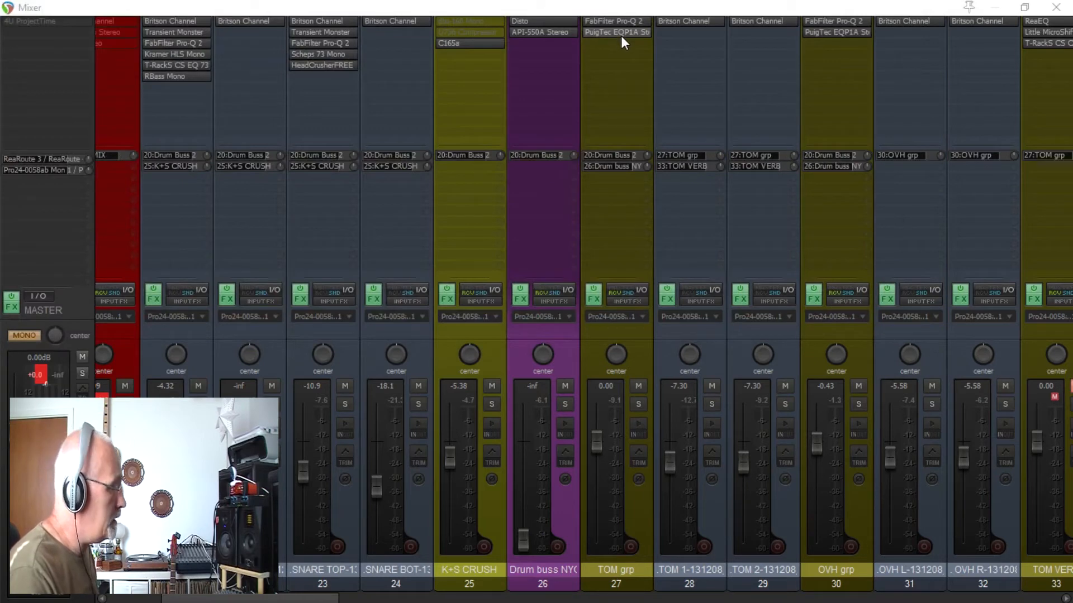
{"action": "left_click", "coordinate": [545, 31]}
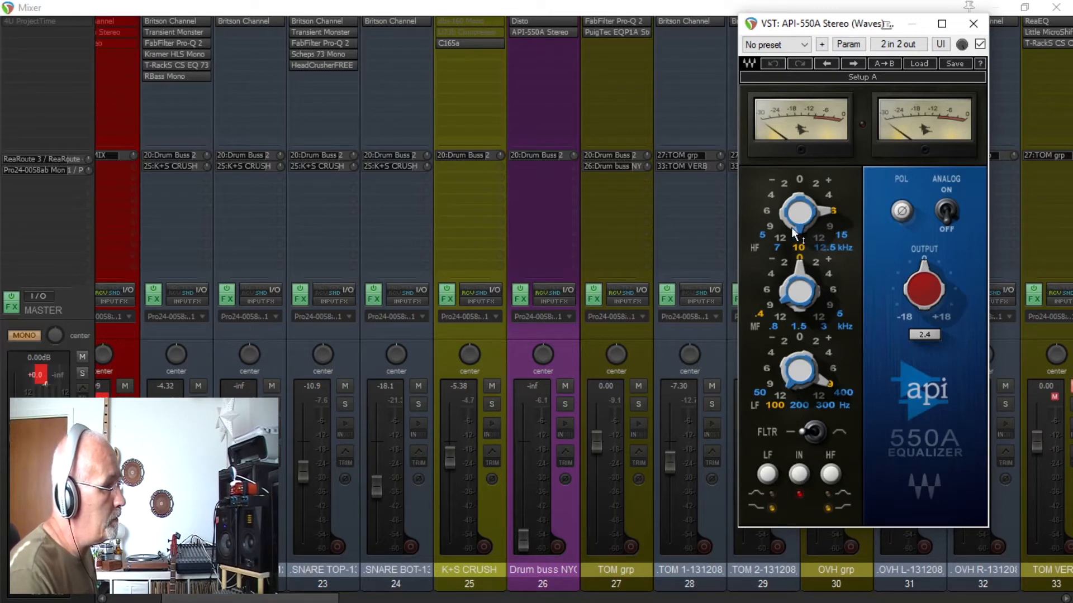
{"action": "mouse_move", "coordinate": [799, 227]}
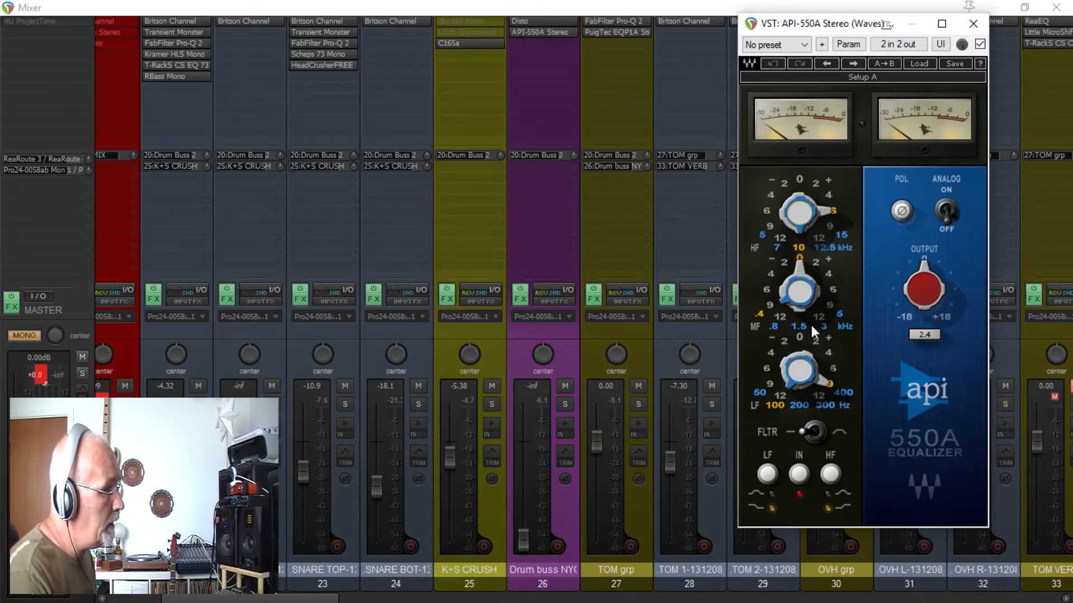
{"action": "mouse_move", "coordinate": [778, 346]}
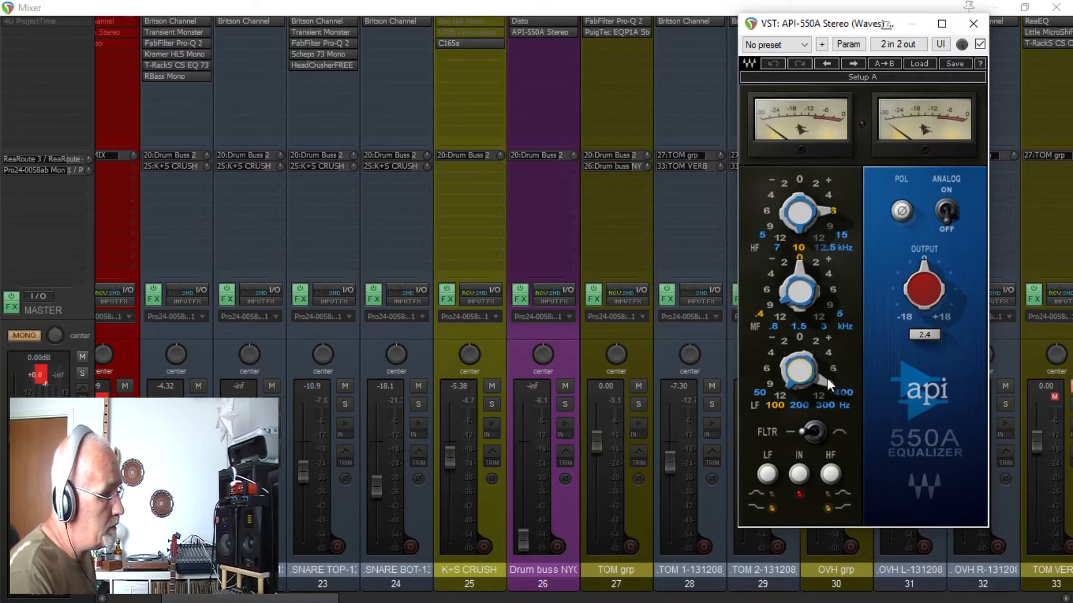
{"action": "mouse_move", "coordinate": [822, 200]}
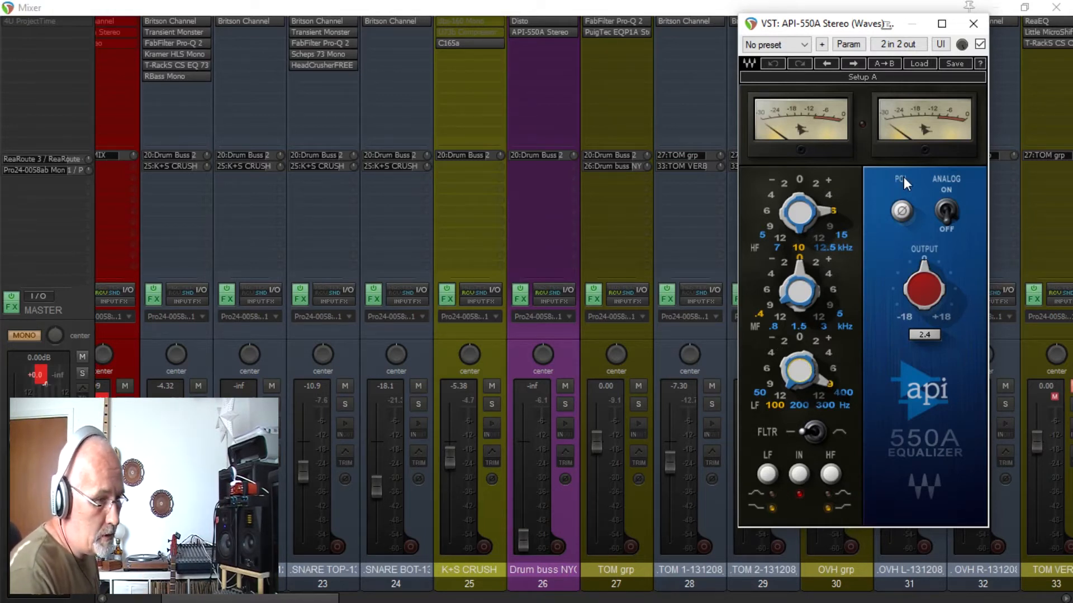
{"action": "left_click", "coordinate": [496, 513]}
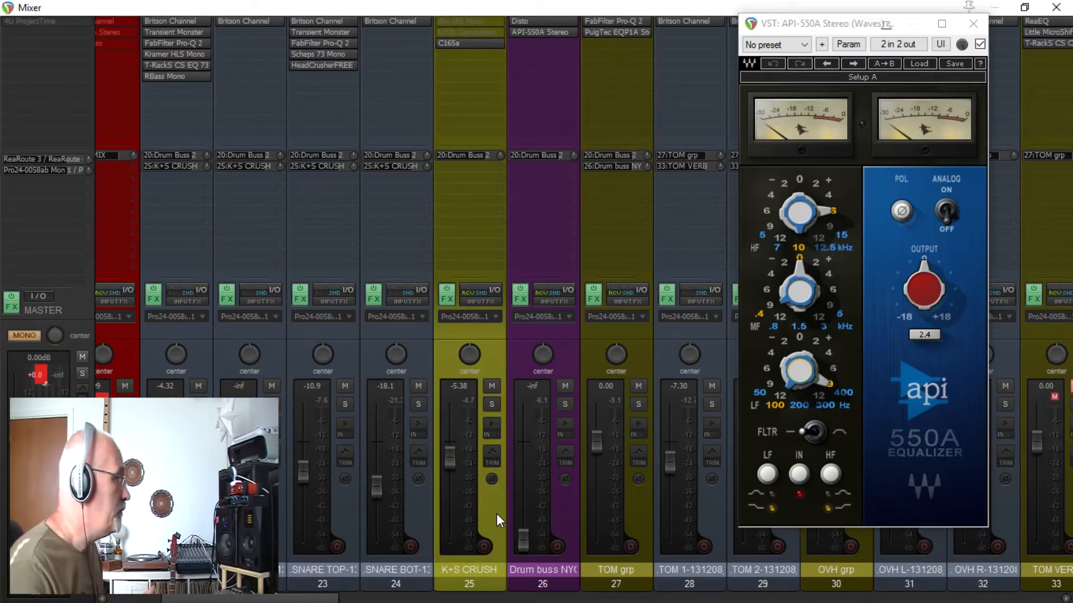
{"action": "left_click", "coordinate": [564, 522]}
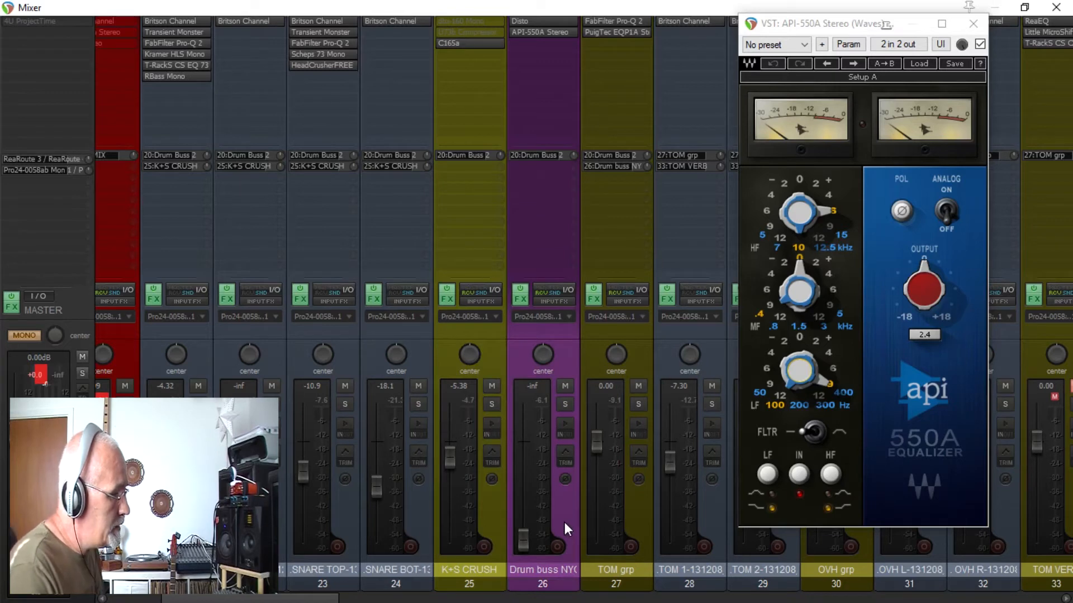
{"action": "left_click", "coordinate": [969, 19]}
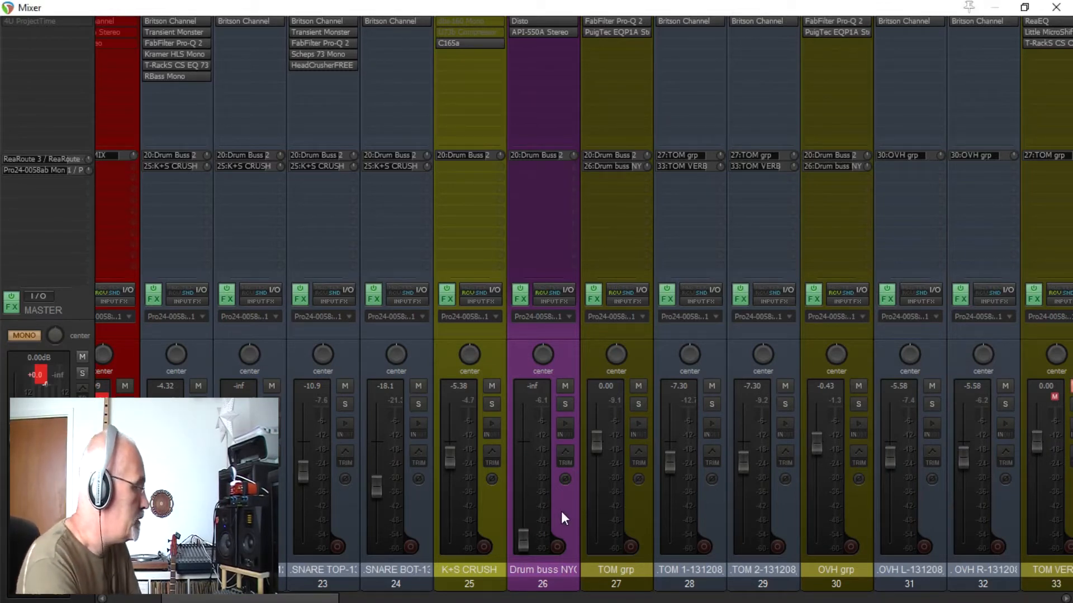
Step: During playback, bring the Drum buss NYC fader up to -7.03 dB and bypass its API-550A Stereo equalizer
{"action": "key", "text": "space"}
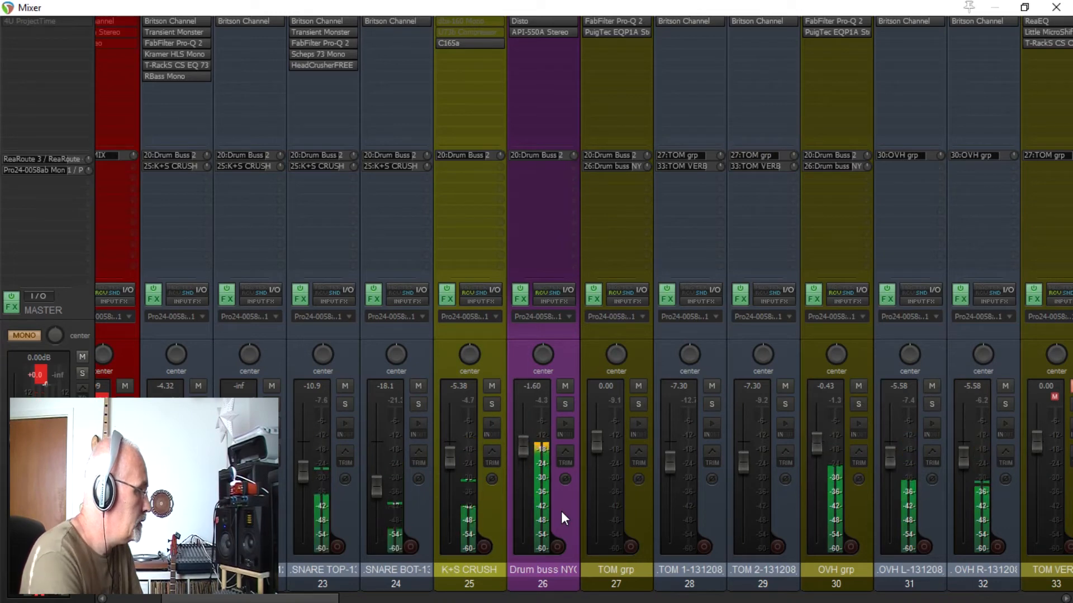
{"action": "left_click", "coordinate": [547, 33], "text": "shift"}
{"action": "left_click", "coordinate": [550, 21]}
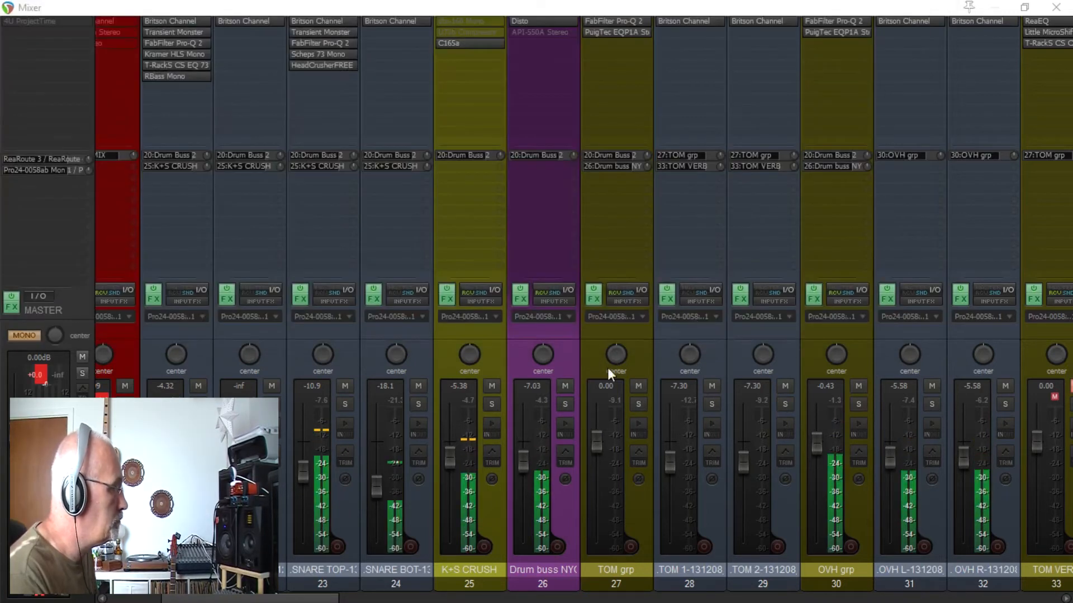
Step: Compare the drums with Drum buss NYC muted and unmuted, and set its fader to -9.25 dB with API-550A Stereo bypassed
{"action": "left_click", "coordinate": [565, 386]}
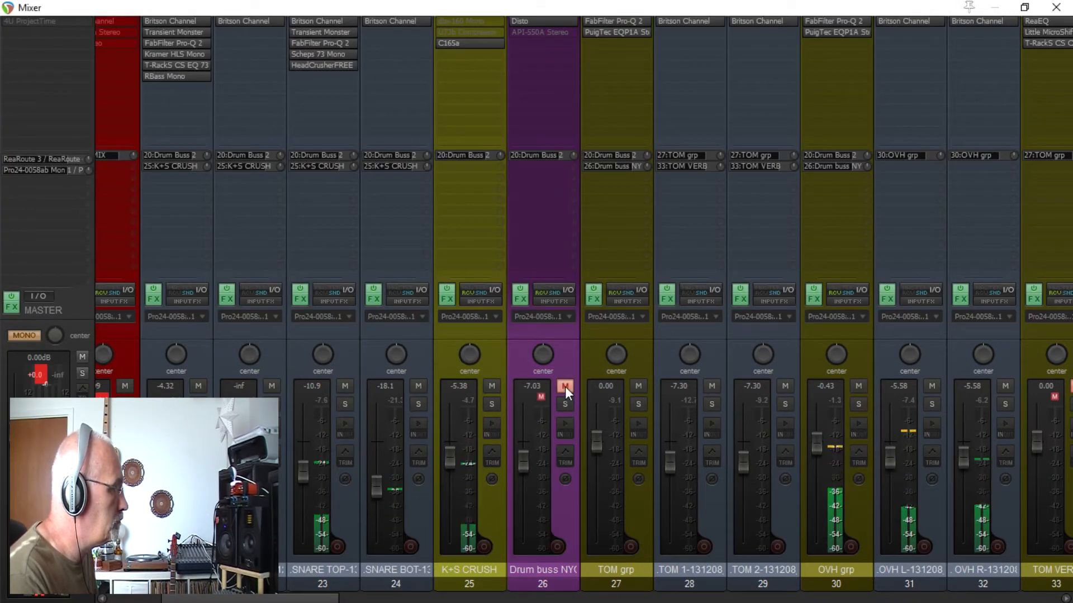
{"action": "left_click", "coordinate": [564, 387]}
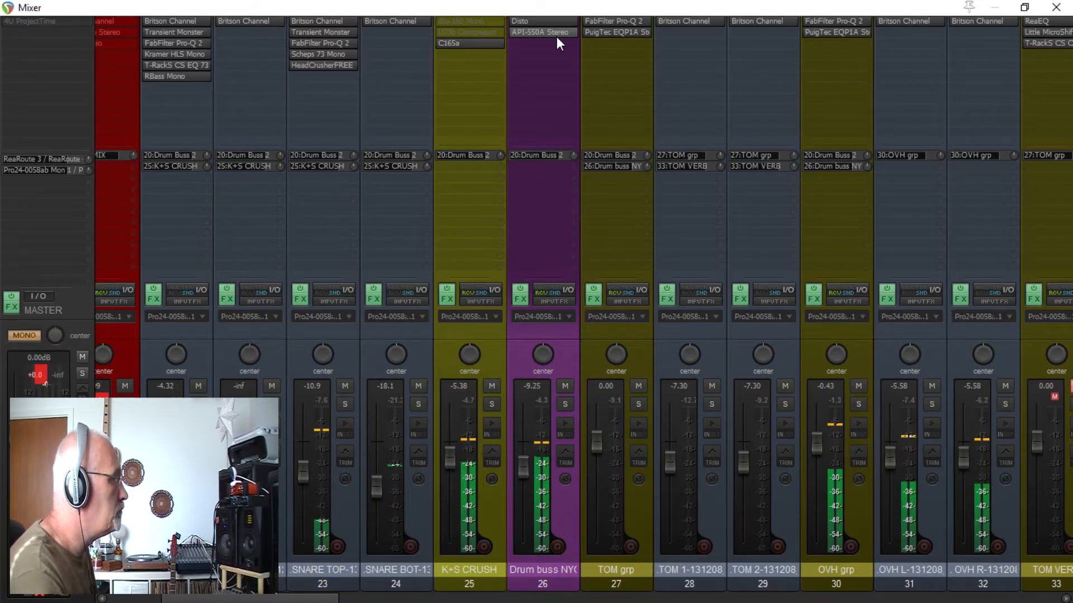
{"action": "left_click", "coordinate": [557, 30], "text": "shift"}
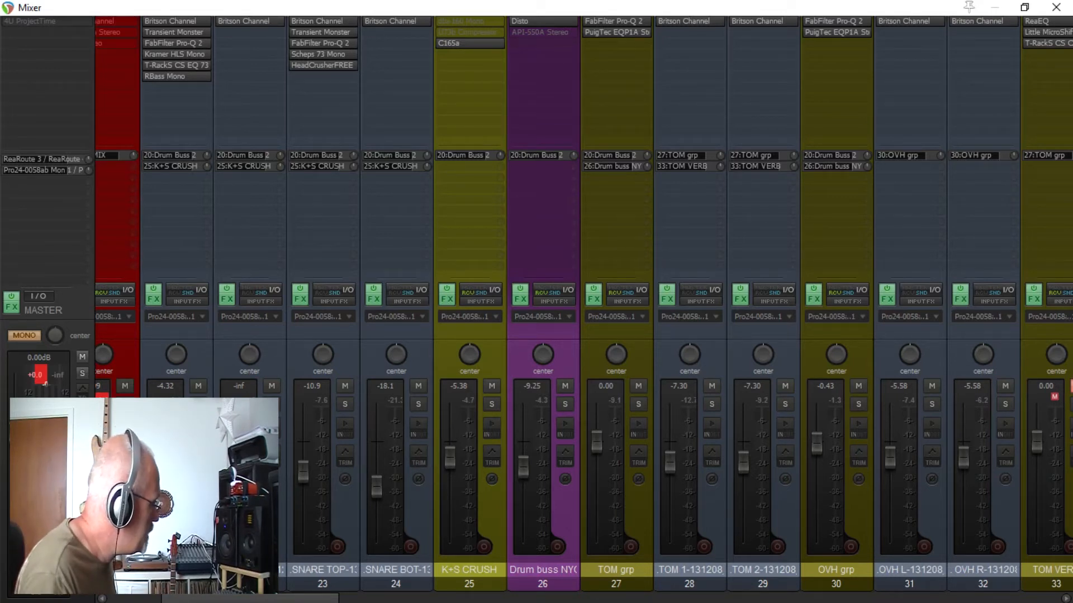
Step: Inspect the UltraChannel settings on Drum Buss 2 and take the plugin out of bypass
{"action": "left_click_drag", "start_coordinate": [310, 599], "coordinate": [279, 597]}
{"action": "left_click", "coordinate": [310, 524]}
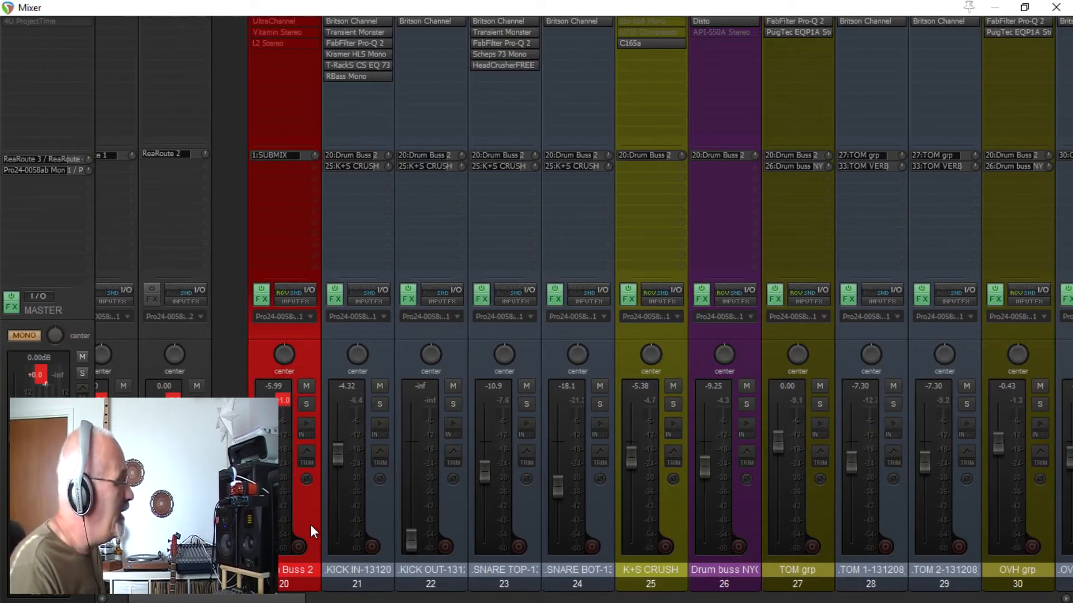
{"action": "left_click", "coordinate": [303, 21]}
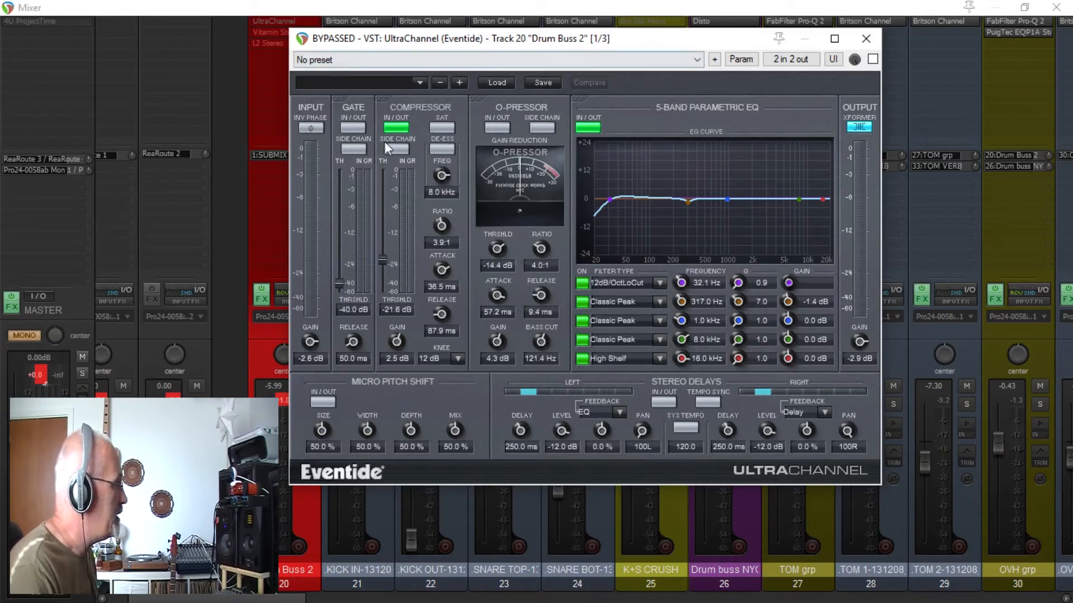
{"action": "left_click", "coordinate": [865, 39]}
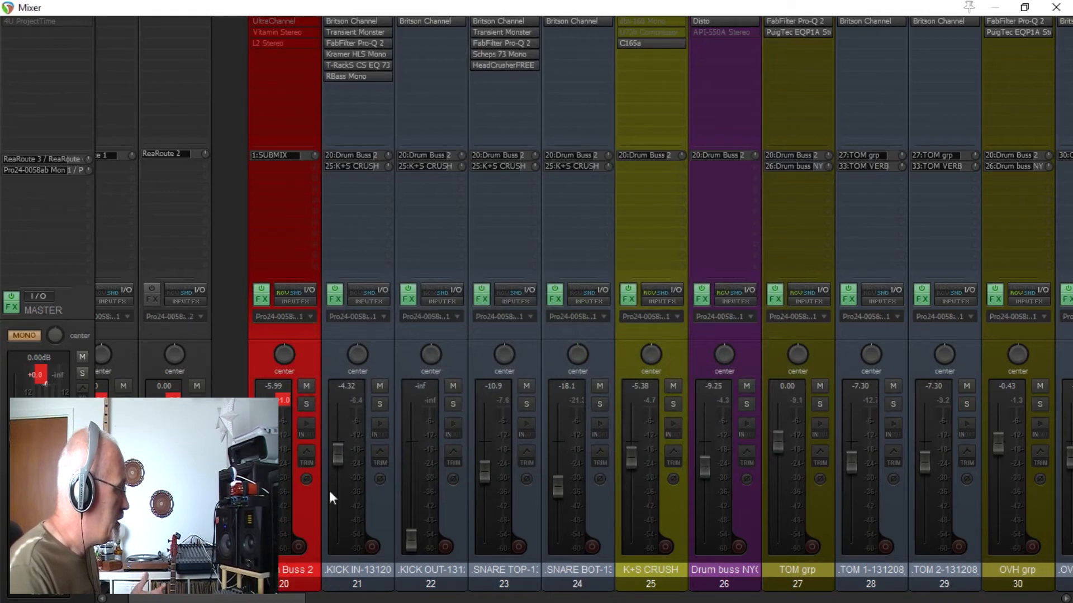
{"action": "left_click", "coordinate": [263, 20]}
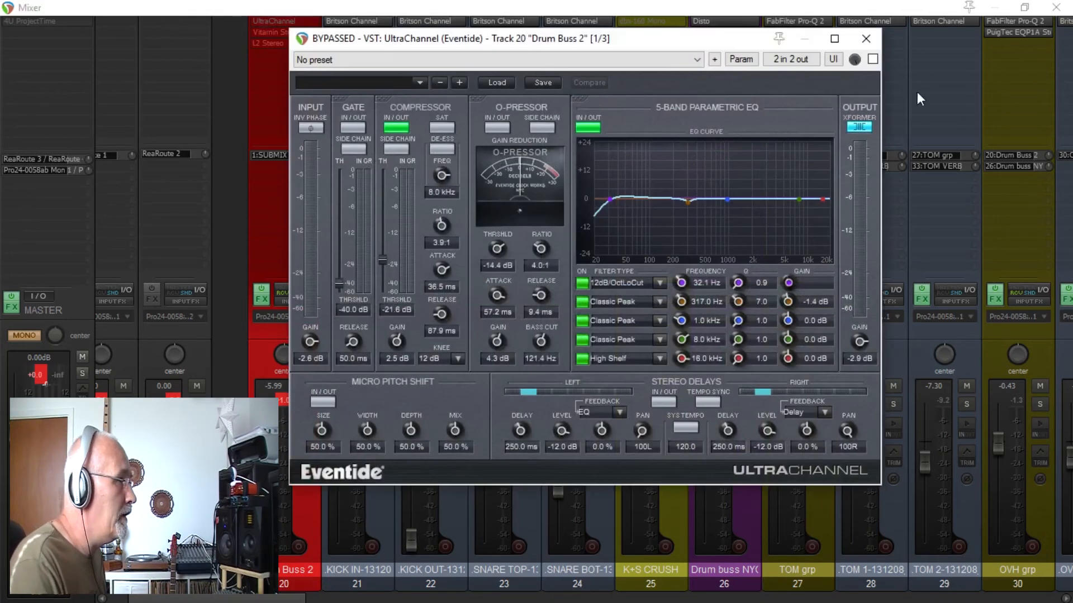
{"action": "left_click", "coordinate": [872, 59]}
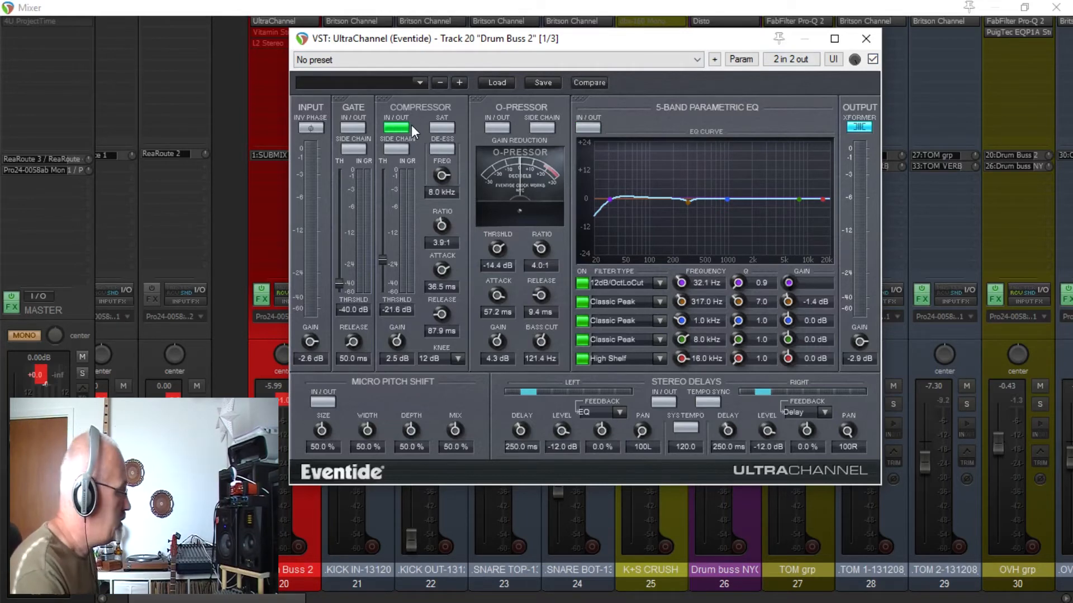
Step: During playback, compare the drums with the UltraChannel compressor section switched out and in
{"action": "key", "text": "space"}
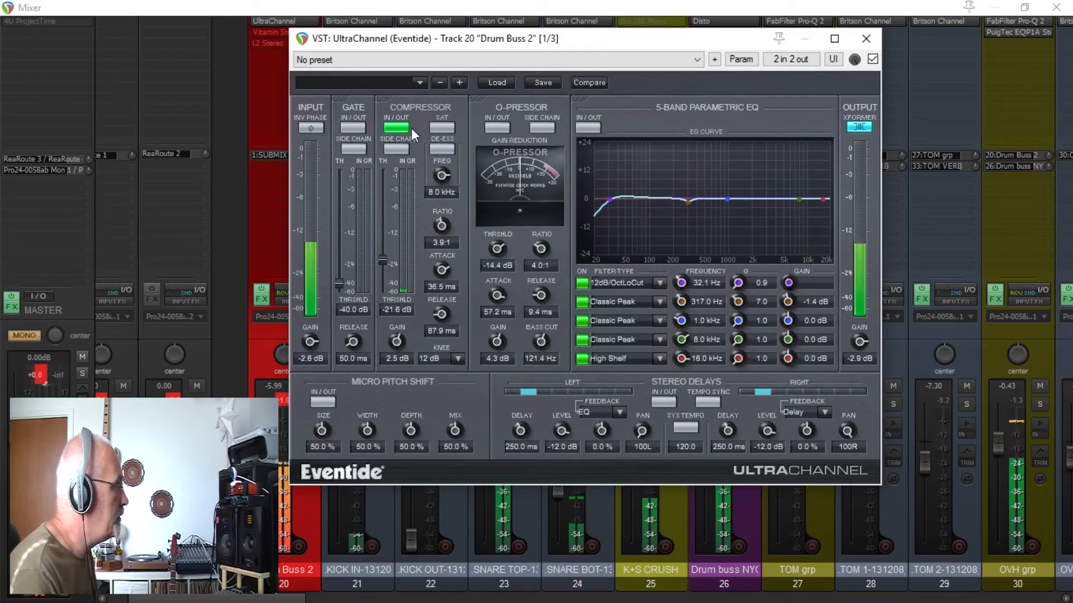
{"action": "left_click", "coordinate": [408, 126]}
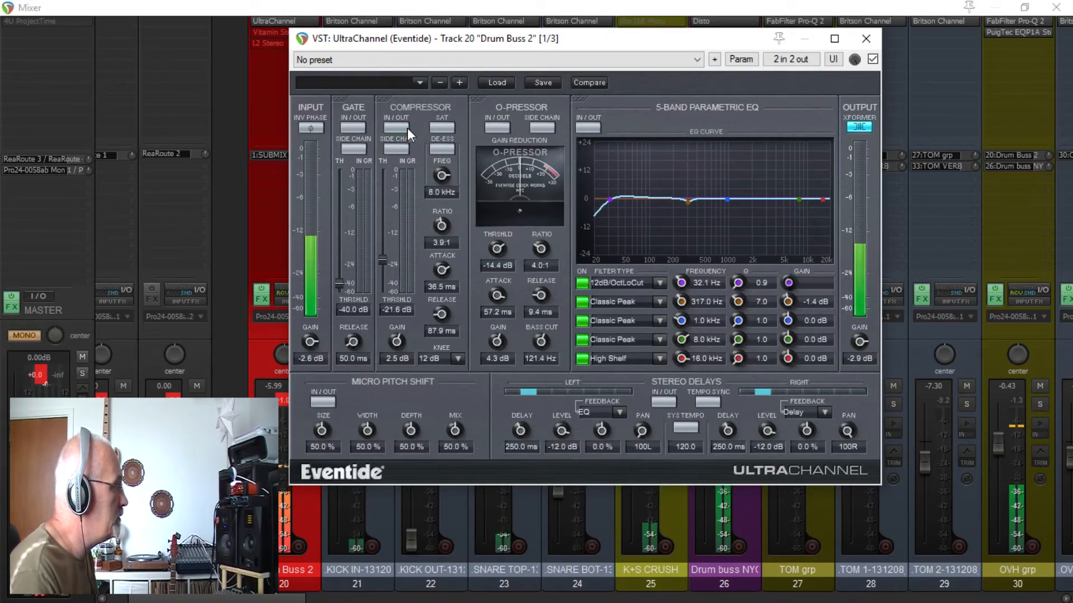
{"action": "left_click", "coordinate": [408, 127]}
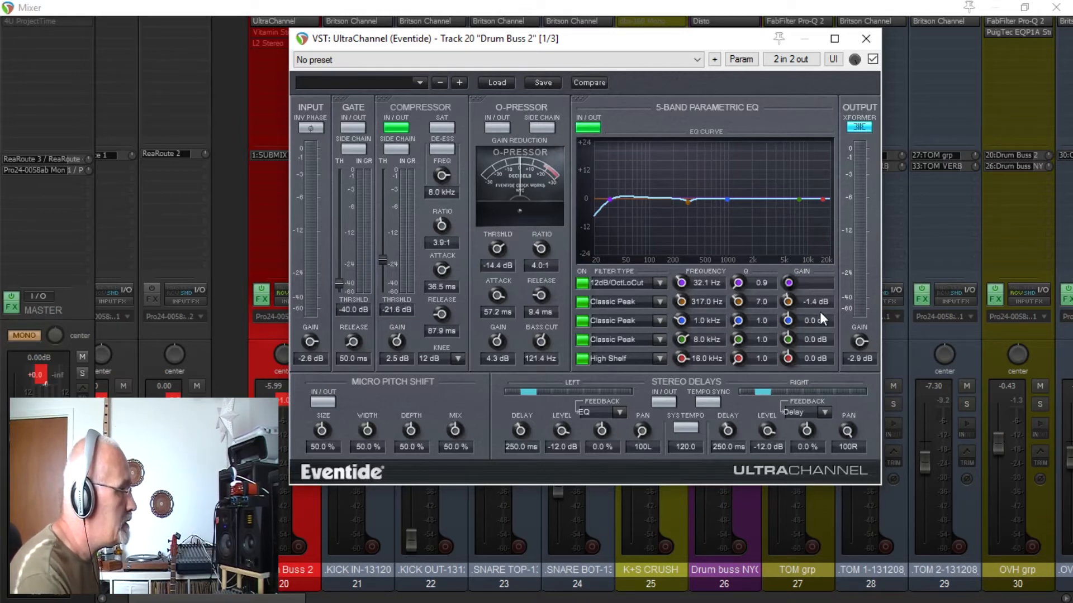
Step: Lower the UltraChannel EQ's 317 Hz band to -1.9 dB during playback, compare that band off and on, and close the plugin
{"action": "key", "text": "space"}
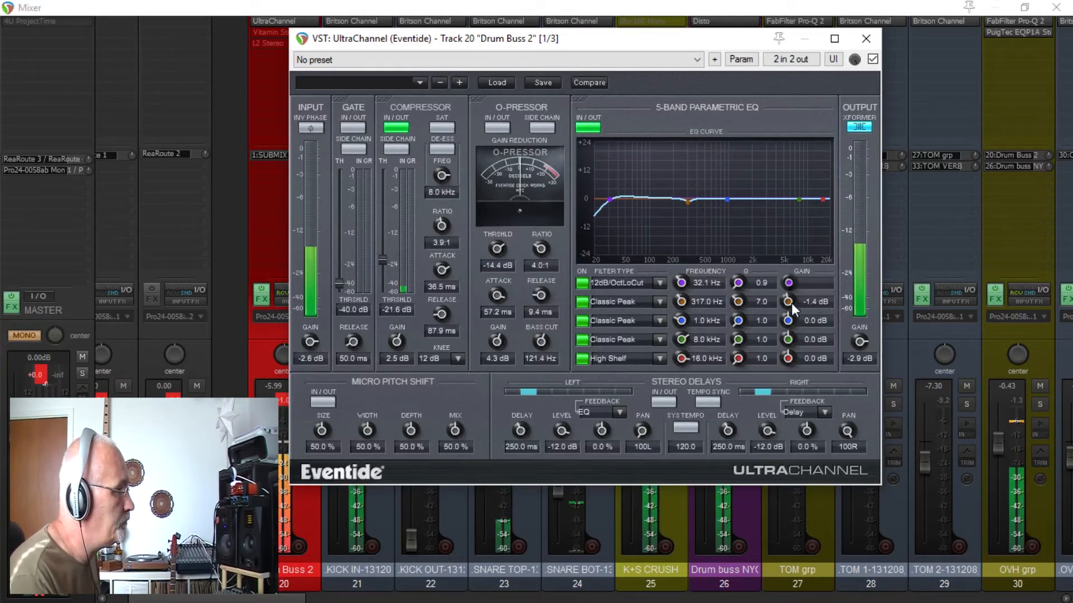
{"action": "mouse_move", "coordinate": [791, 302]}
{"action": "left_mouse_down"}
{"action": "mouse_move", "coordinate": [785, 237]}
{"action": "mouse_move", "coordinate": [788, 307]}
{"action": "left_mouse_up"}
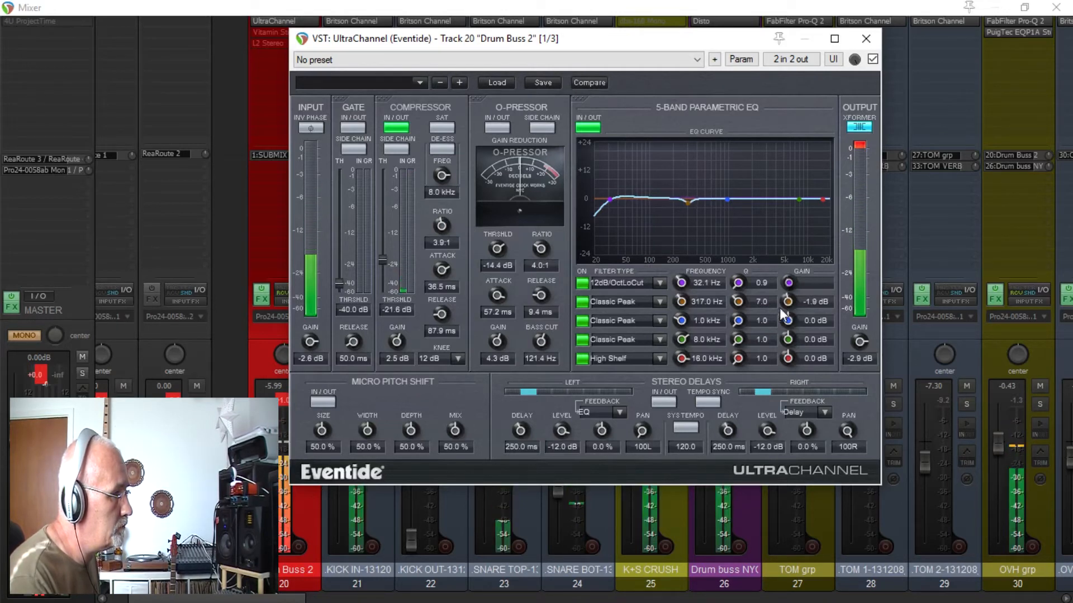
{"action": "left_click", "coordinate": [587, 302]}
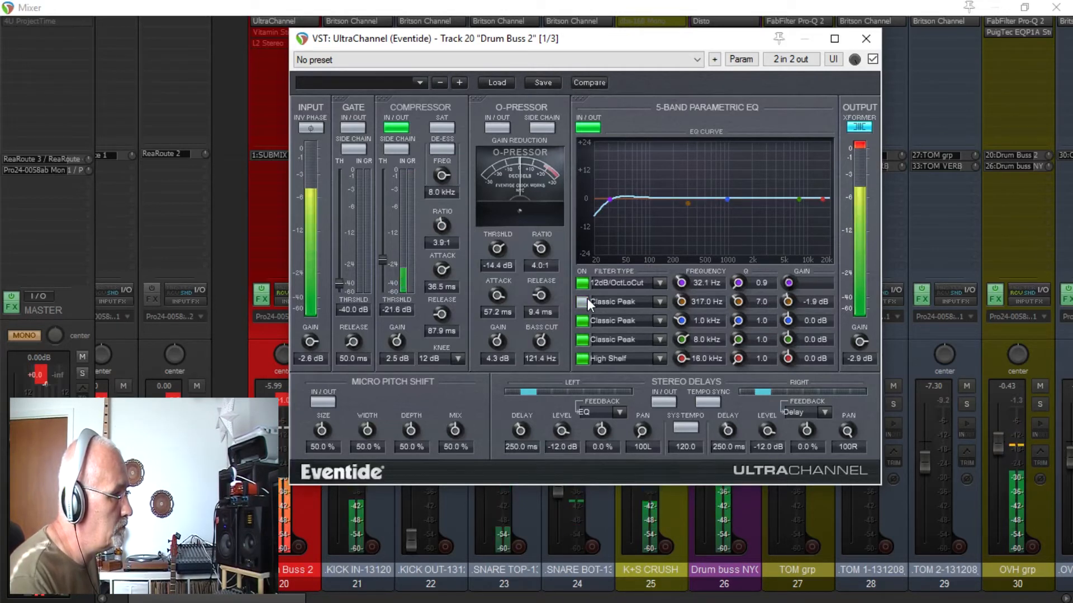
{"action": "left_click", "coordinate": [587, 300]}
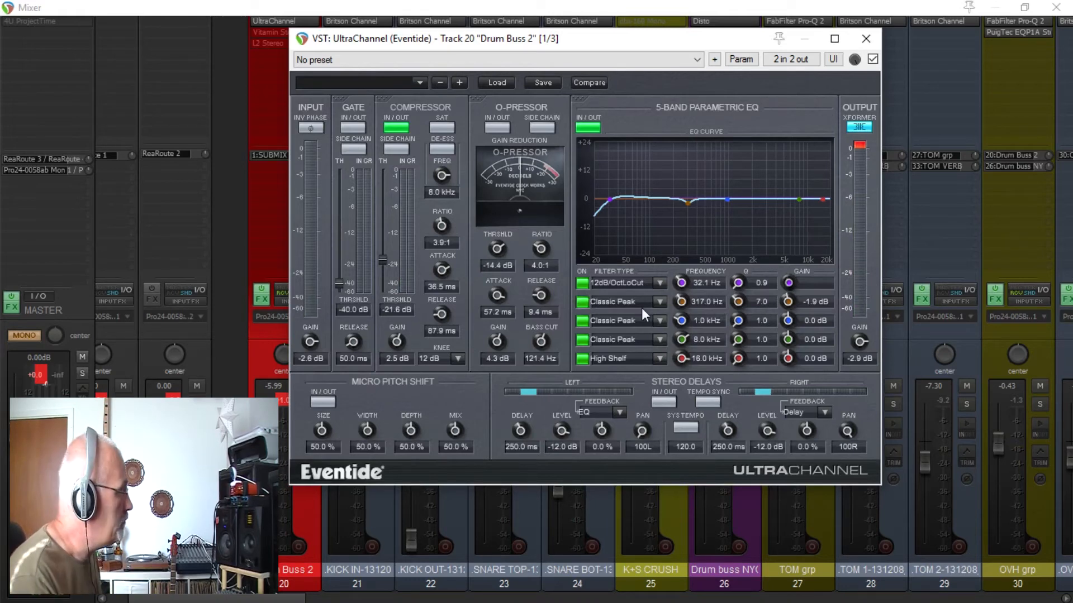
{"action": "left_click", "coordinate": [866, 38]}
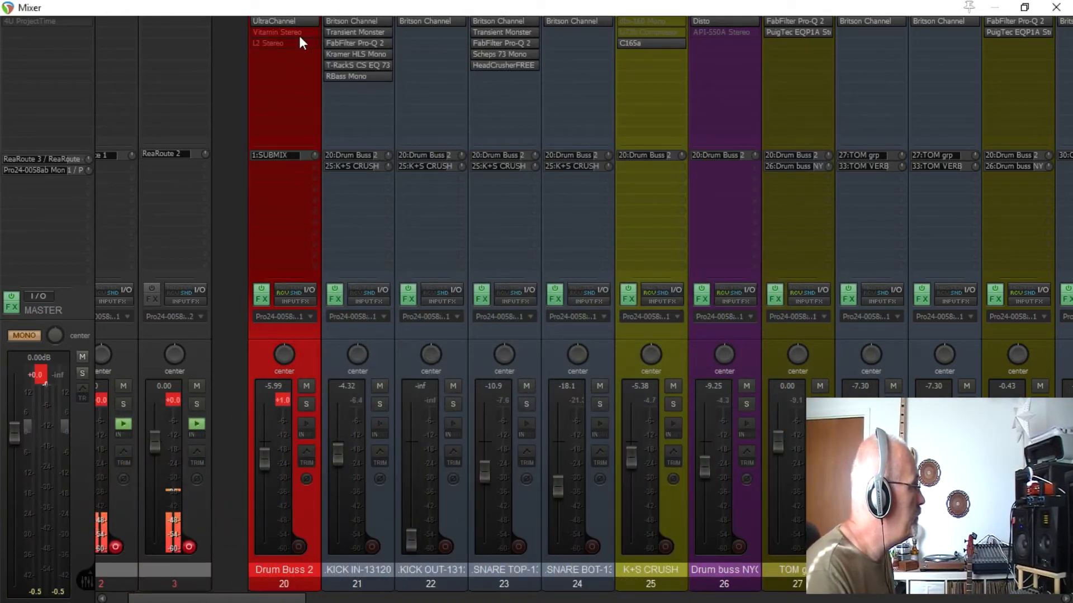
Step: Enable and inspect L2 Stereo on Drum Buss 2, and clear the peak indicators on Drum Buss 2 and tracks 2 and 3
{"action": "double_click", "coordinate": [302, 40]}
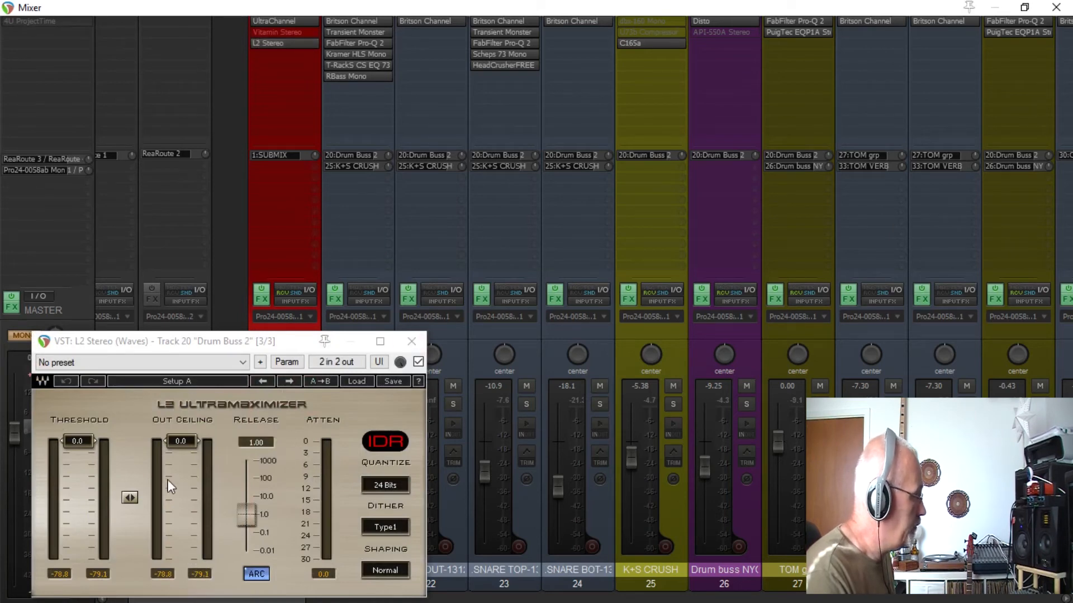
{"action": "left_click", "coordinate": [411, 341]}
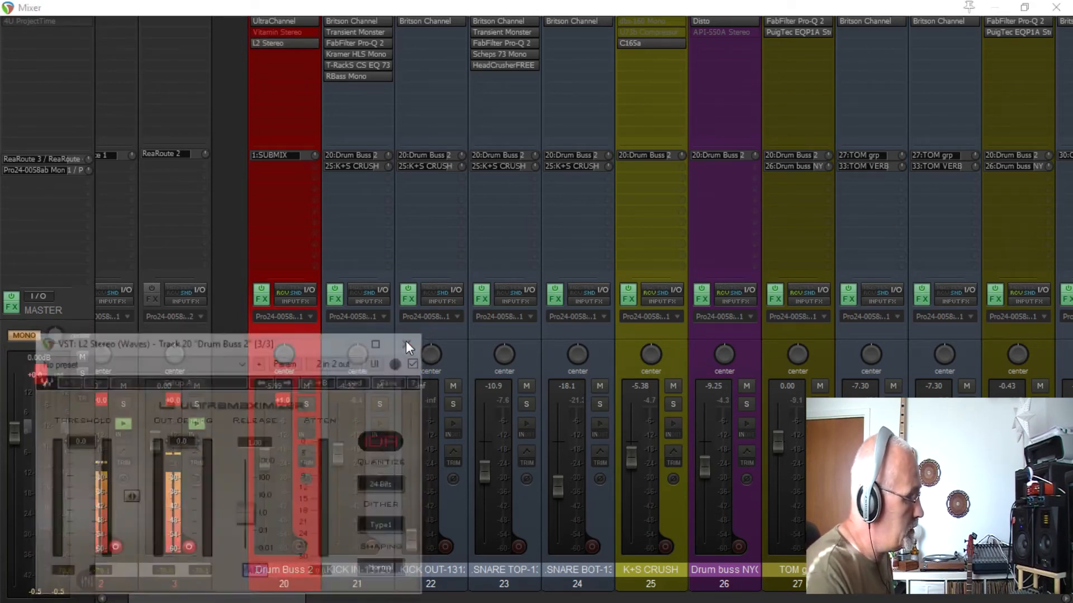
{"action": "left_click", "coordinate": [278, 401]}
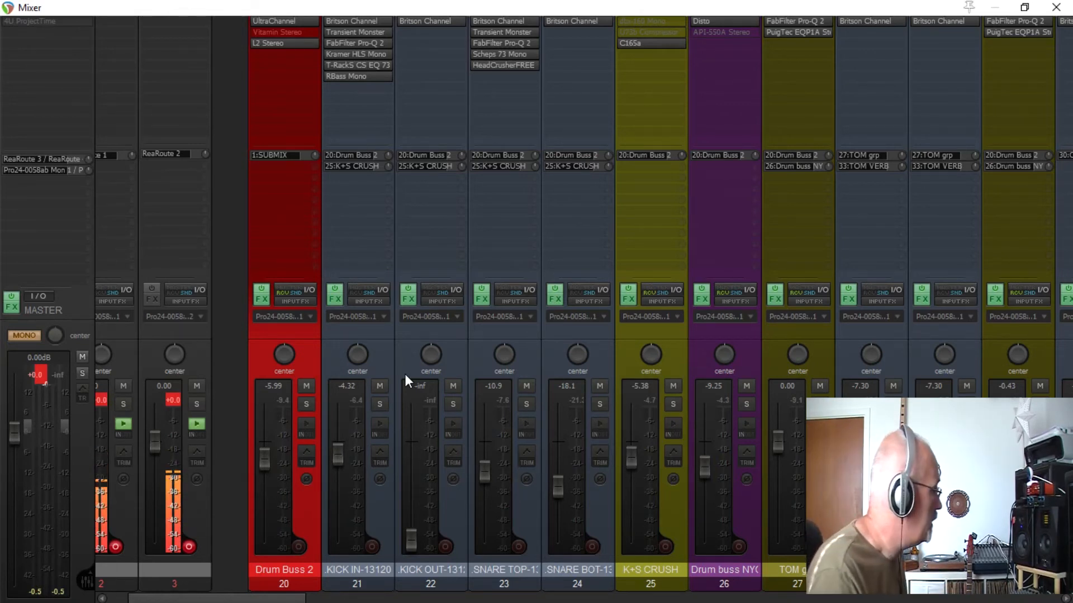
{"action": "left_click", "coordinate": [173, 401]}
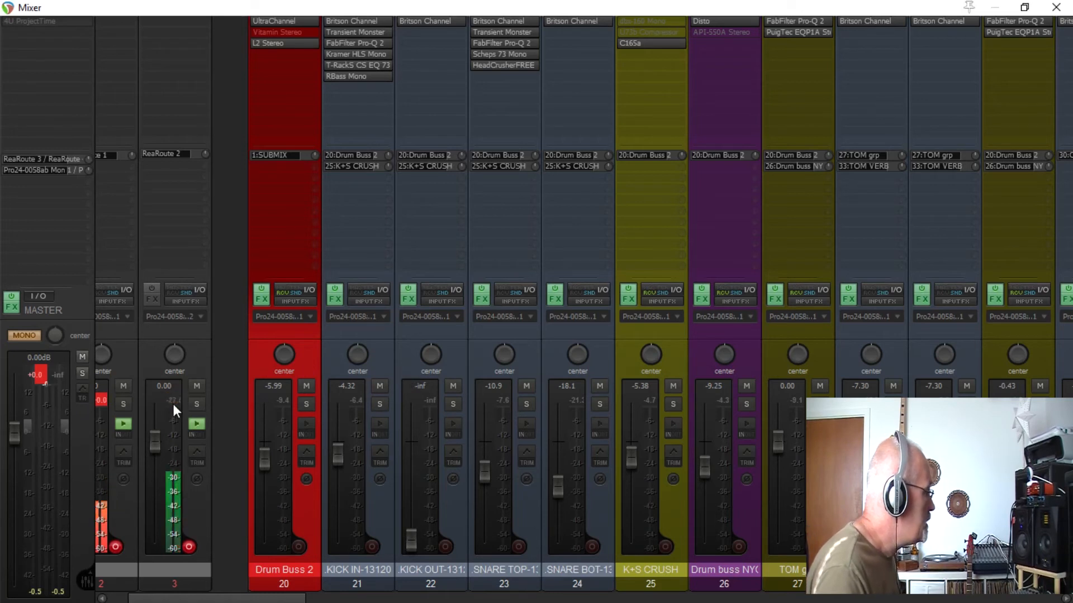
{"action": "left_click", "coordinate": [106, 401]}
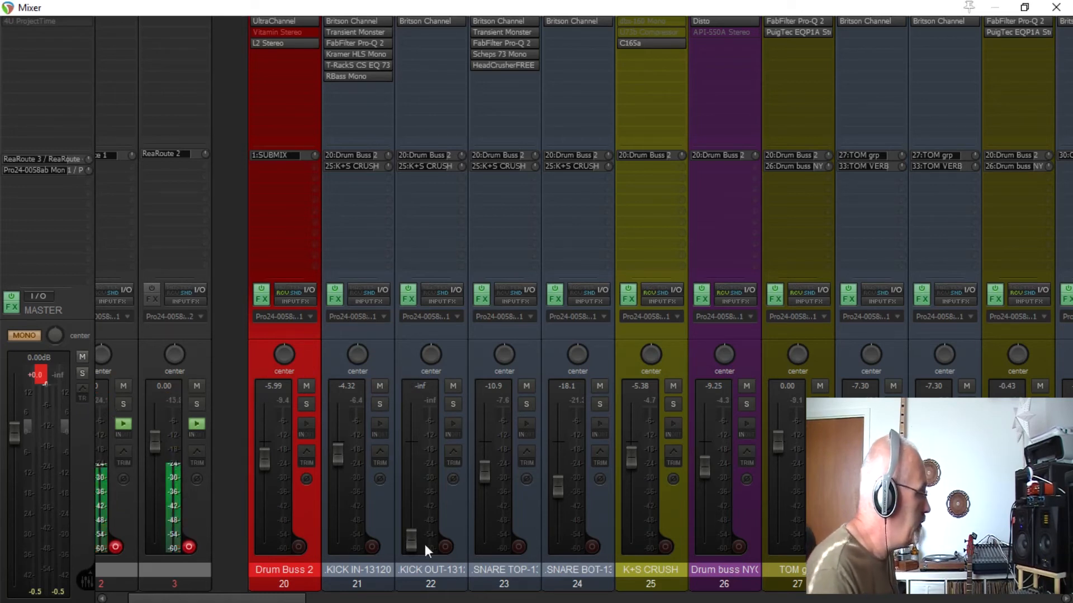
Step: Show the SUBMIX track, inspect its Britson Channel plugin, and enable and open its PuigChild 670 Stereo compressor
{"action": "left_click_drag", "start_coordinate": [266, 598], "coordinate": [246, 602]}
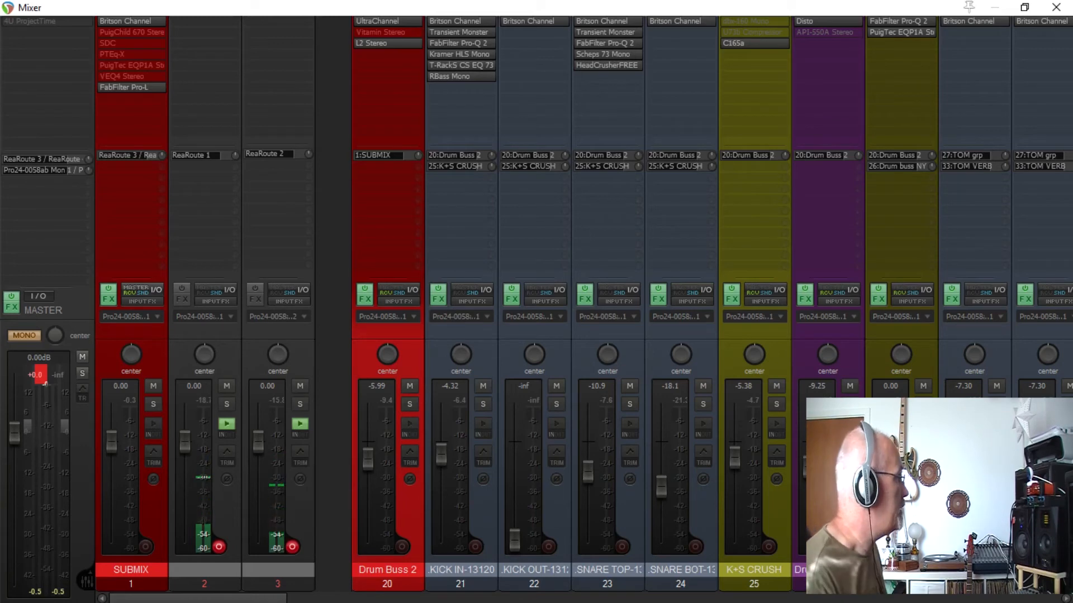
{"action": "double_click", "coordinate": [125, 21]}
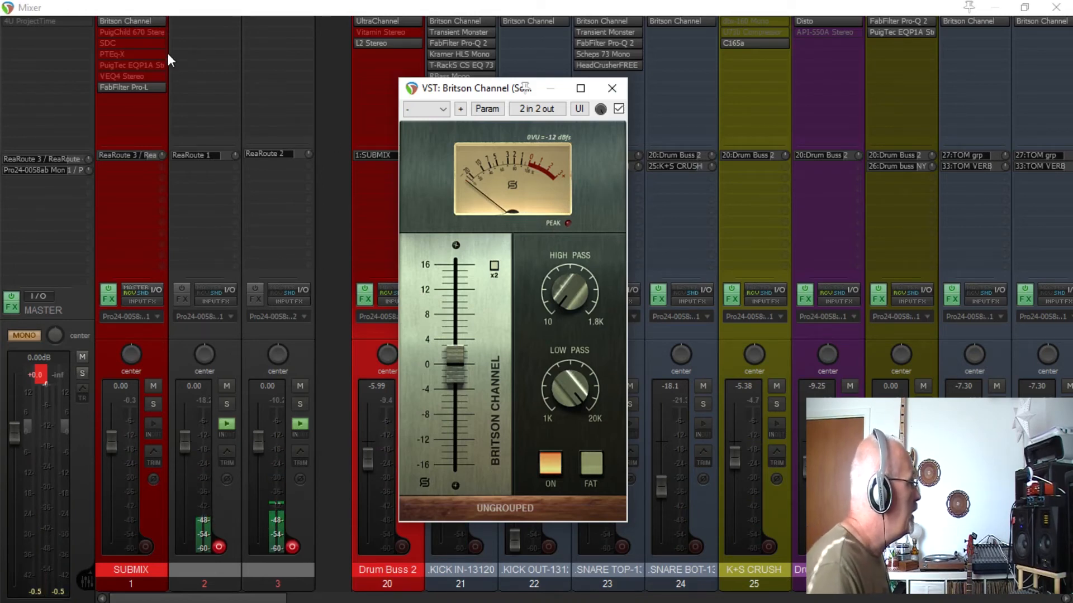
{"action": "left_click", "coordinate": [149, 31]}
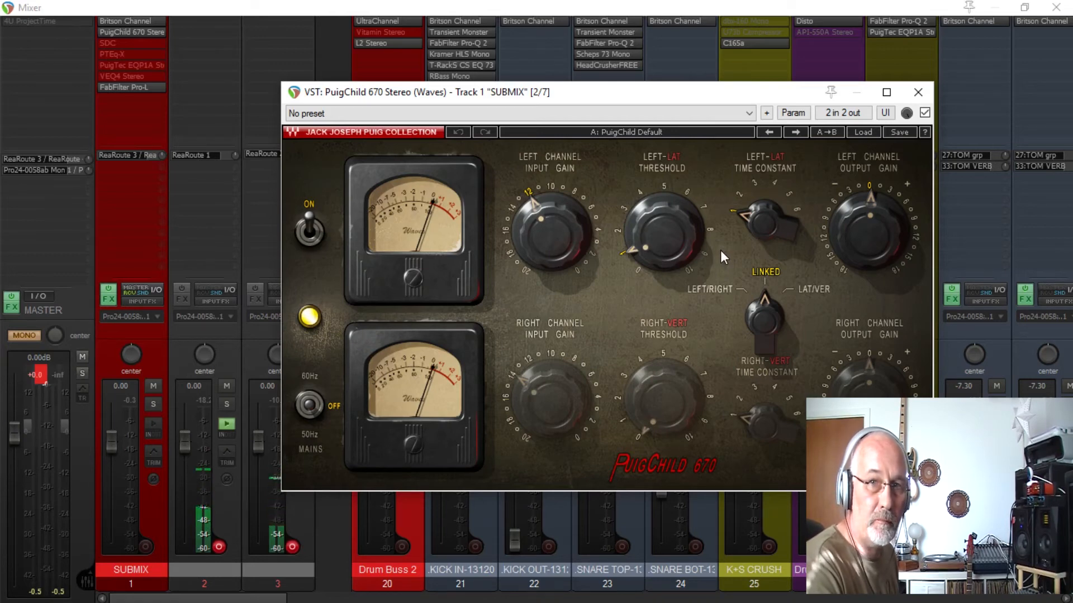
Step: Compare the mix during playback with PuigChild 670 switched off and on, leave it on, and close the plugin
{"action": "key", "text": "space"}
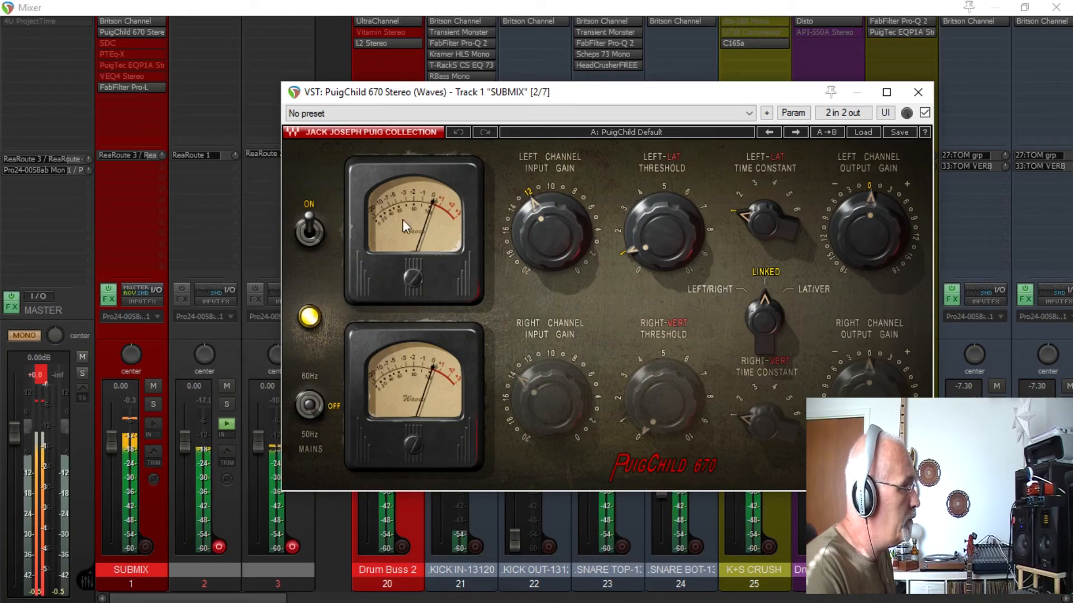
{"action": "left_click", "coordinate": [310, 231]}
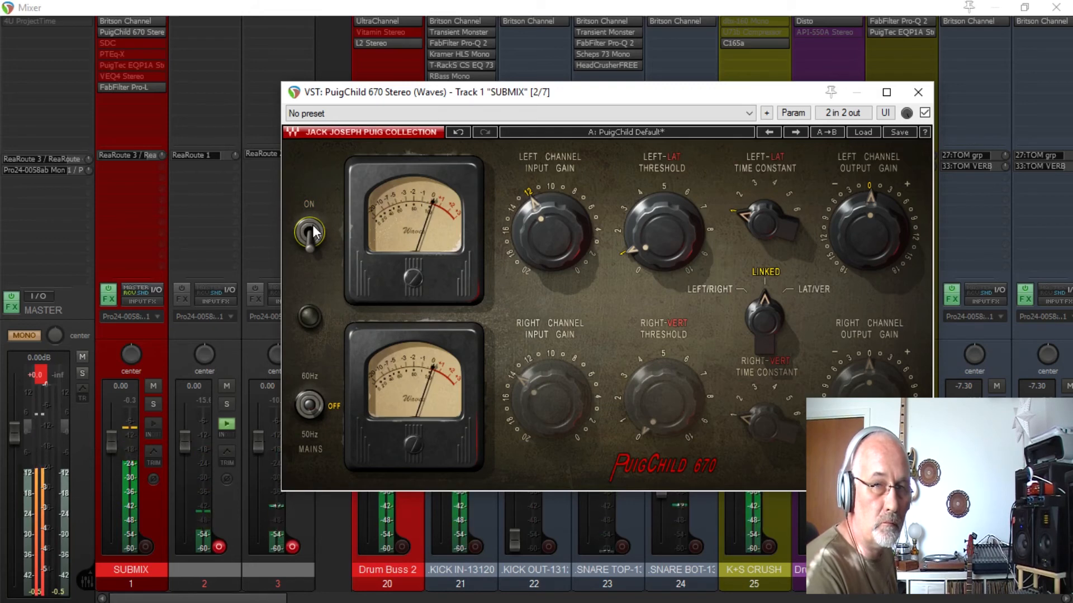
{"action": "left_click", "coordinate": [312, 231]}
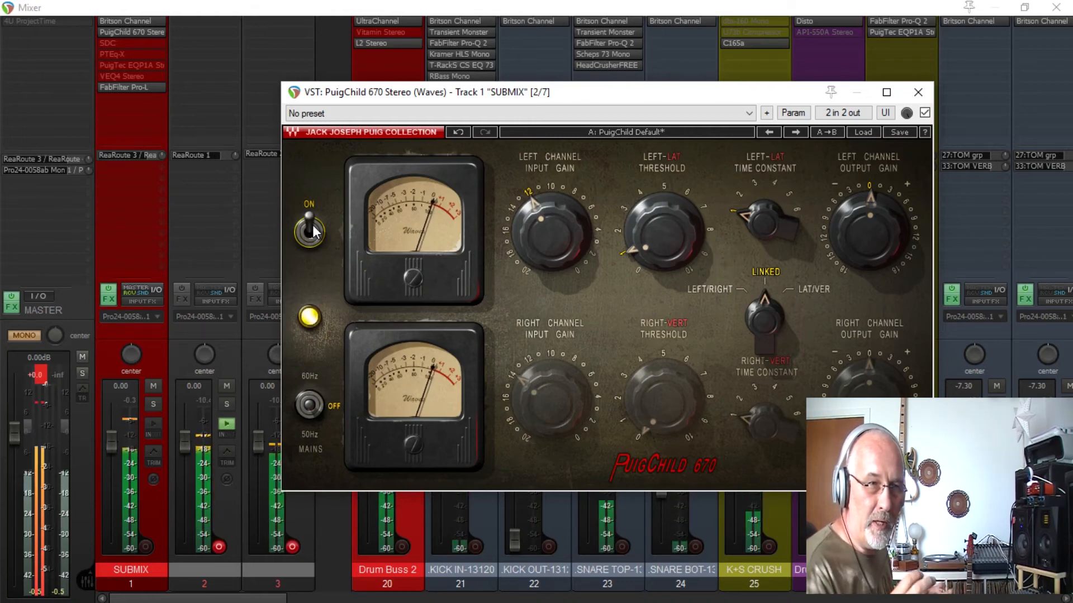
{"action": "left_click", "coordinate": [312, 231]}
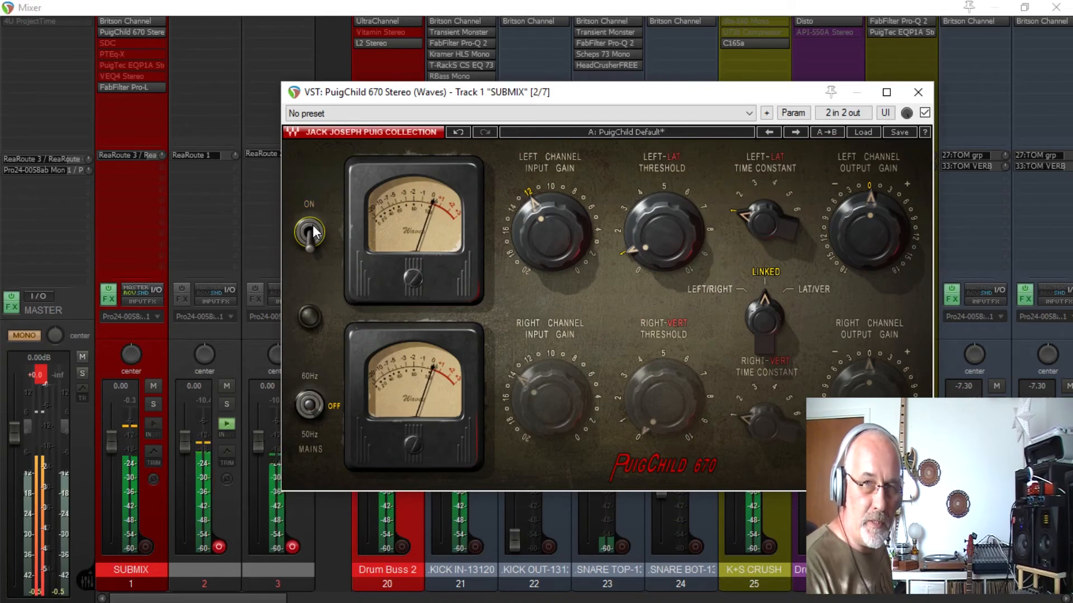
{"action": "left_click", "coordinate": [311, 231]}
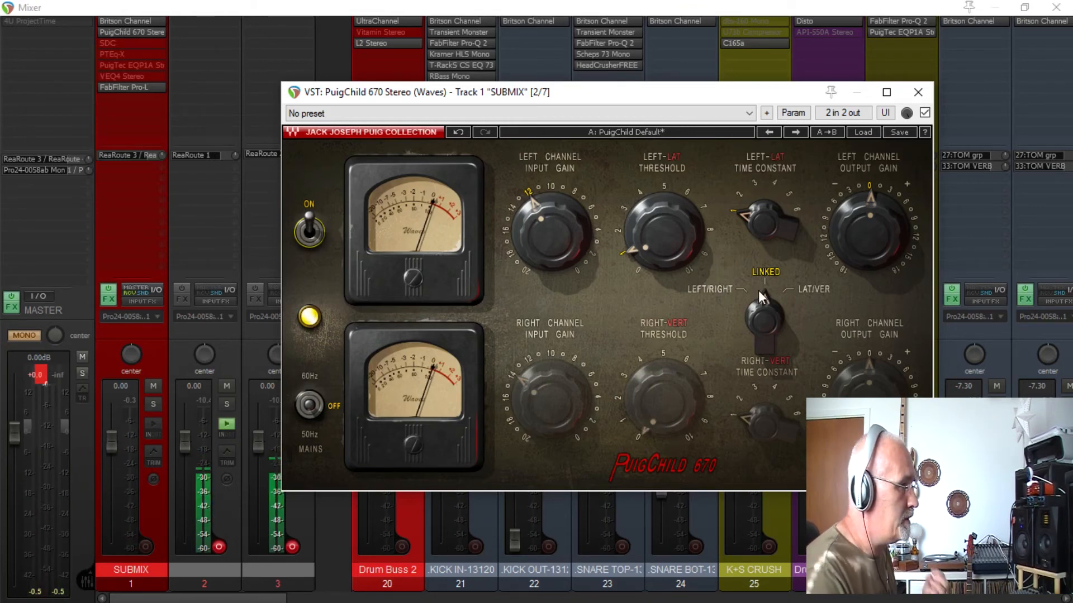
{"action": "left_click", "coordinate": [918, 93]}
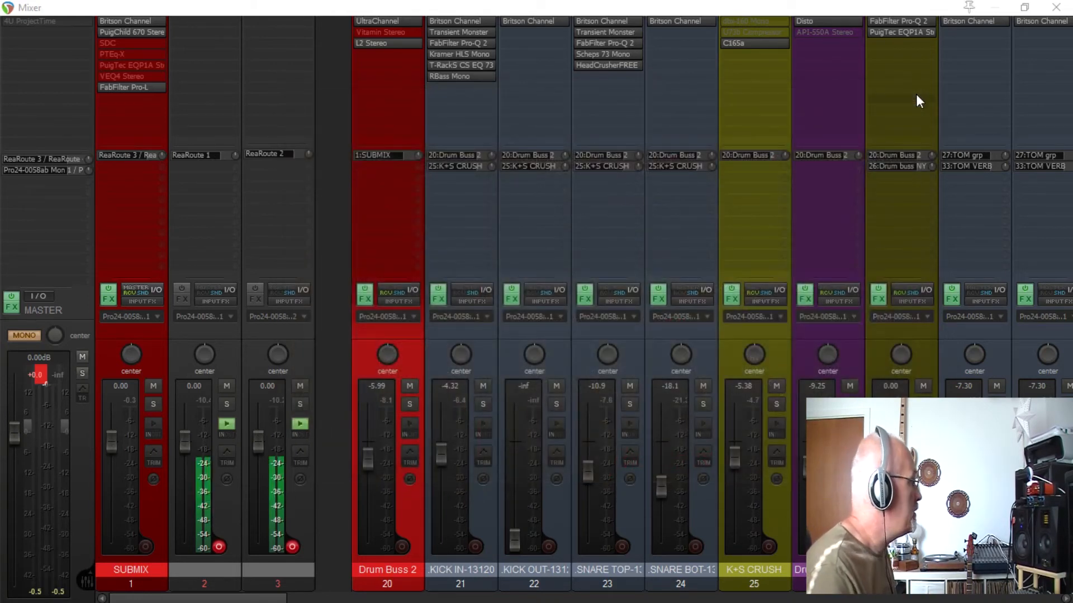
Step: Enable and open the SDC stereo double compressor on SUBMIX, and play the mix through it
{"action": "left_click", "coordinate": [120, 43], "text": "shift"}
{"action": "left_click", "coordinate": [131, 43]}
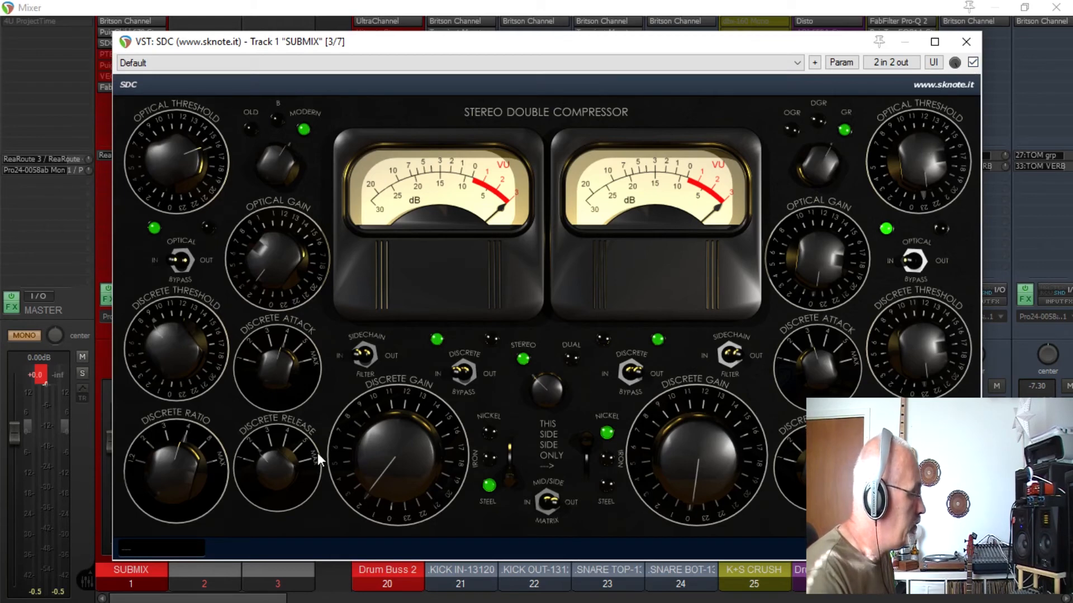
{"action": "key", "text": "space"}
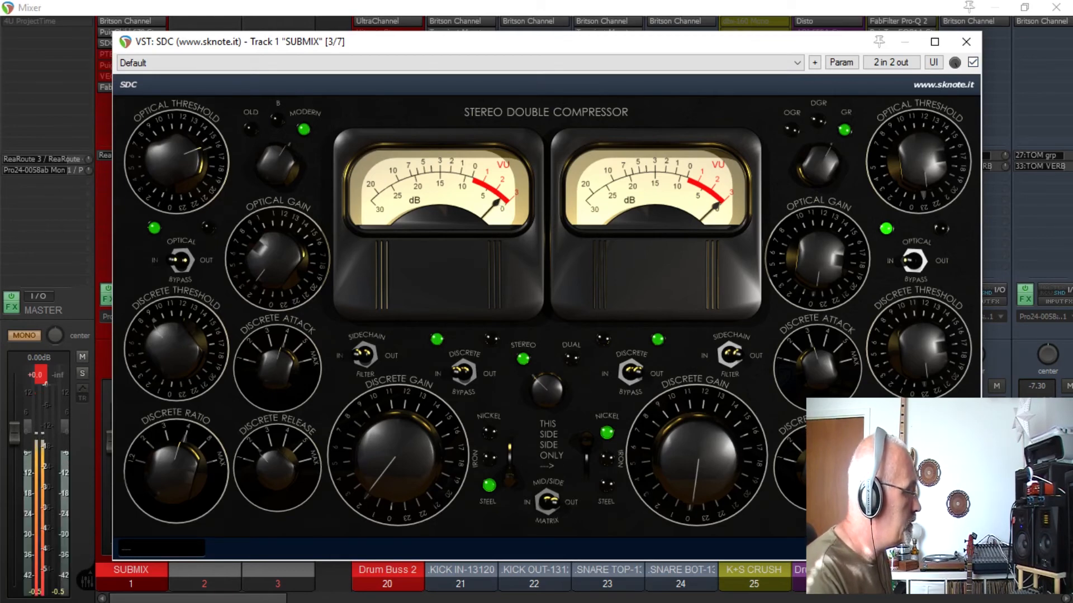
Step: Compare the mix with SDC bypassed and active, and switch the SDC's left-channel transformer to Nickel
{"action": "left_click", "coordinate": [972, 62]}
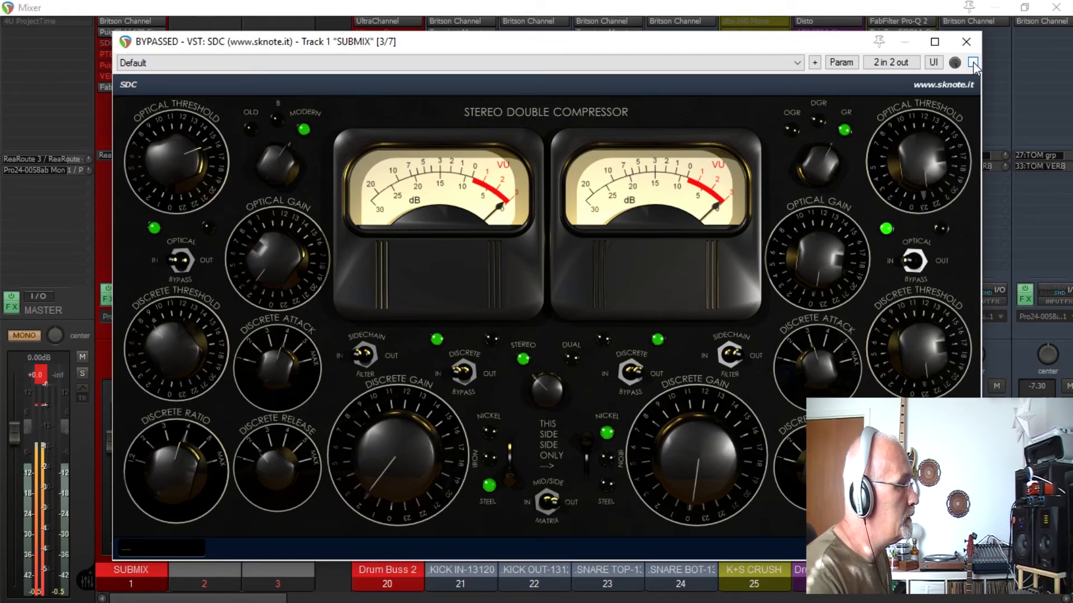
{"action": "left_click", "coordinate": [973, 63]}
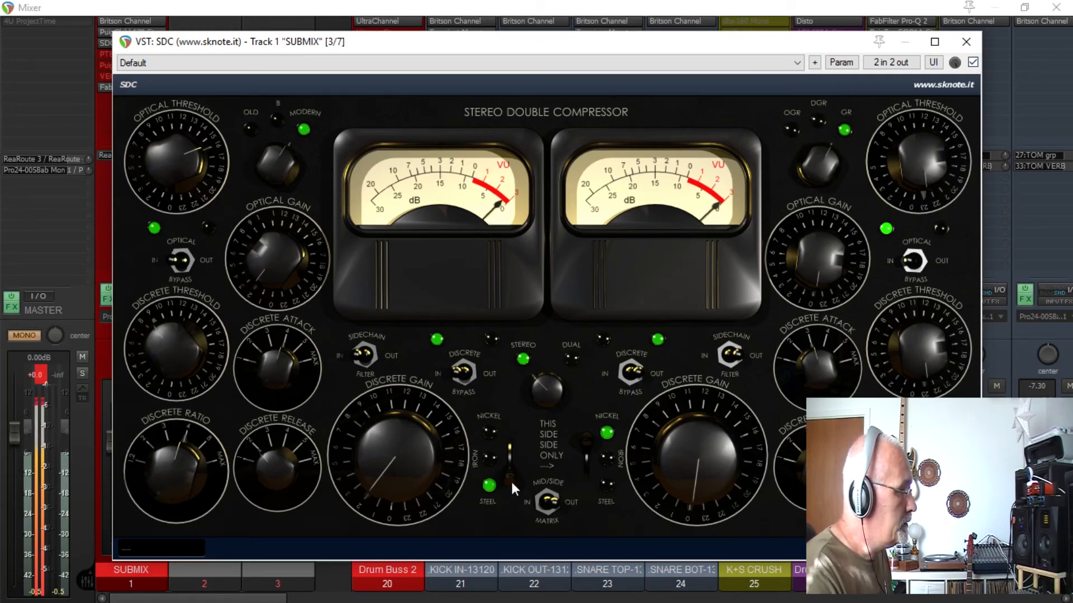
{"action": "left_click_drag", "start_coordinate": [511, 481], "coordinate": [504, 373]}
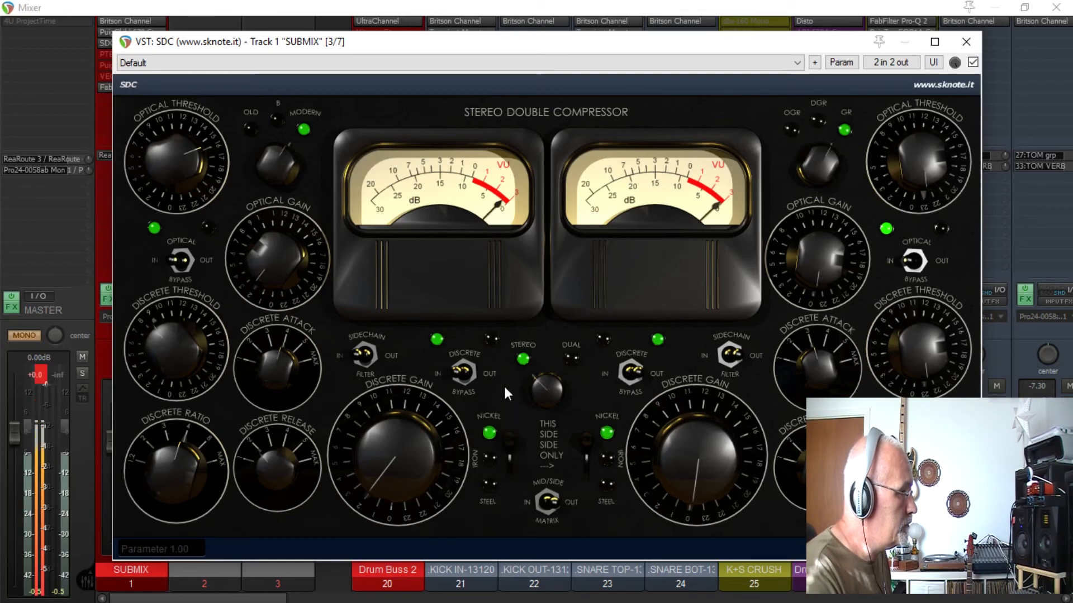
Step: Compare the Steel and Iron transformer settings on the SDC's left channel, leave it on Steel, and close the plugin
{"action": "left_click_drag", "start_coordinate": [510, 436], "coordinate": [508, 531]}
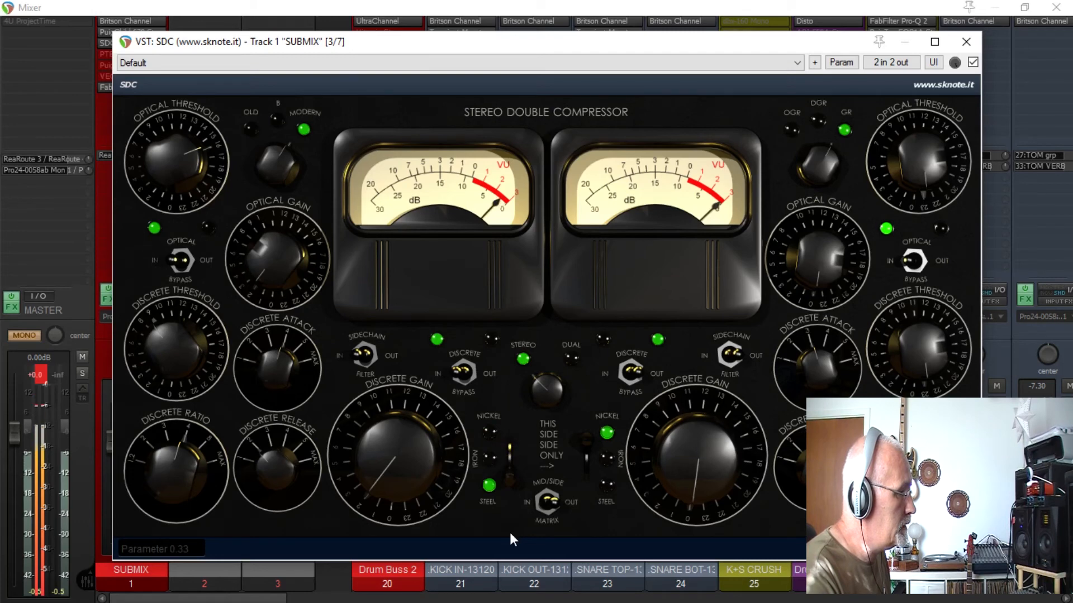
{"action": "left_click", "coordinate": [514, 451]}
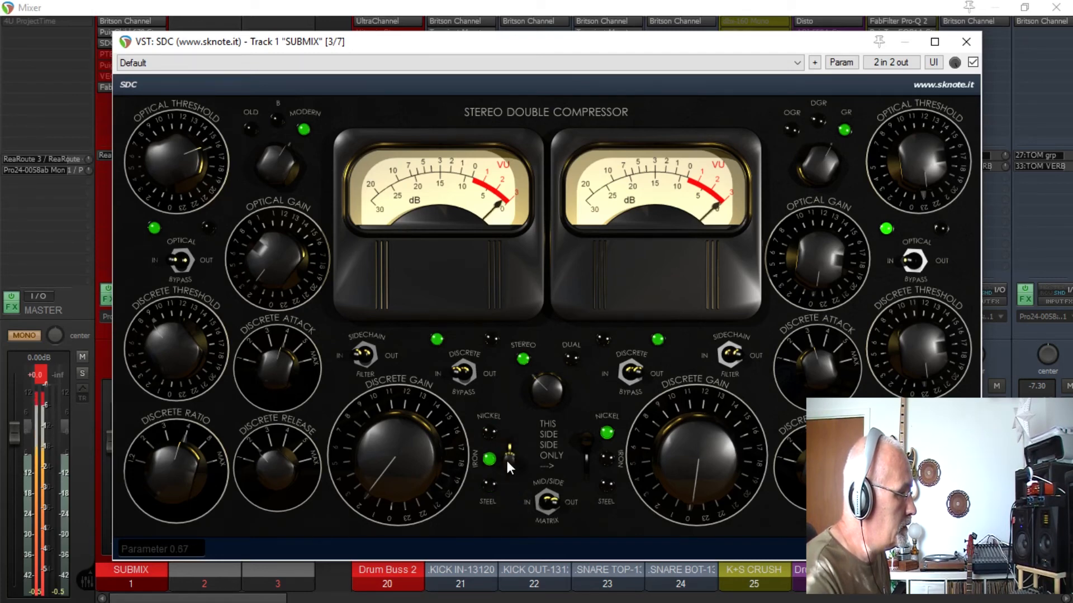
{"action": "left_click_drag", "start_coordinate": [505, 458], "coordinate": [500, 480]}
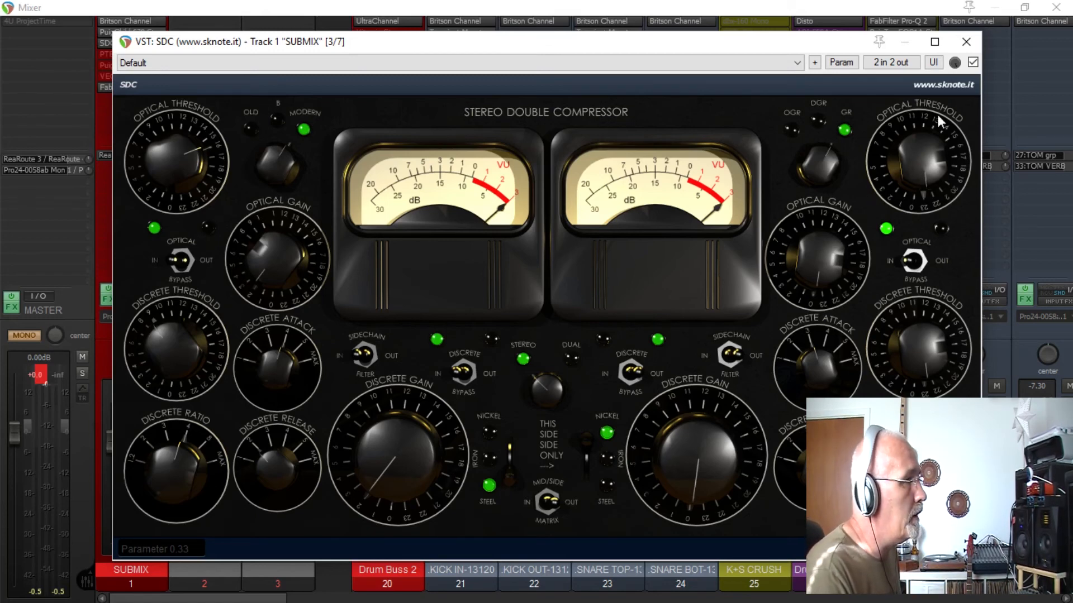
{"action": "left_click", "coordinate": [966, 39]}
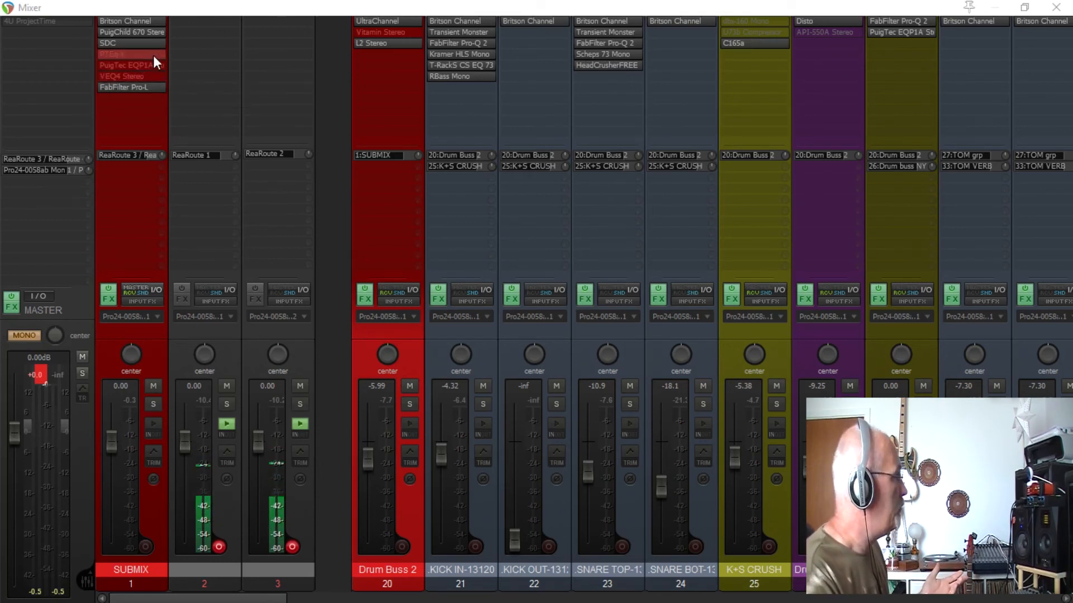
Step: Enable and inspect the PTEq-X equalizer on SUBMIX, close it, and switch it off again
{"action": "left_click", "coordinate": [133, 55], "text": "shift"}
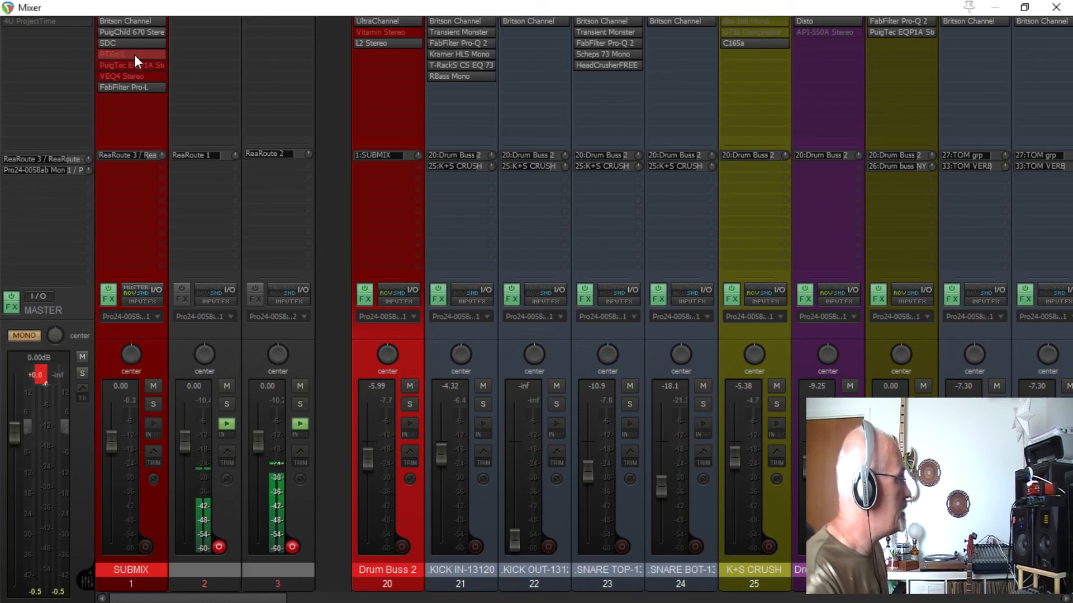
{"action": "left_click", "coordinate": [135, 55]}
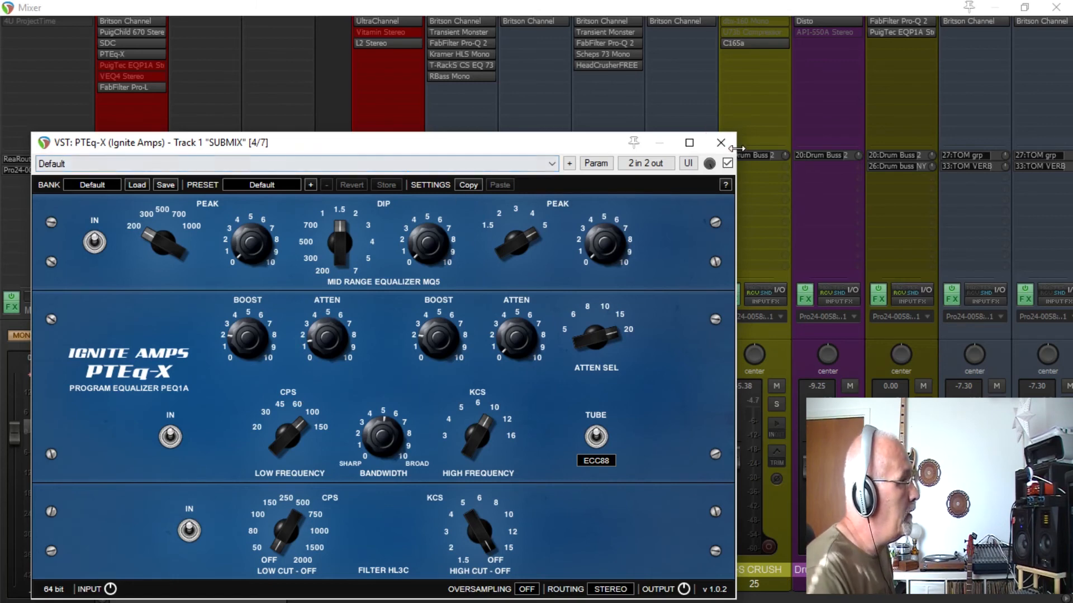
{"action": "left_click", "coordinate": [720, 143]}
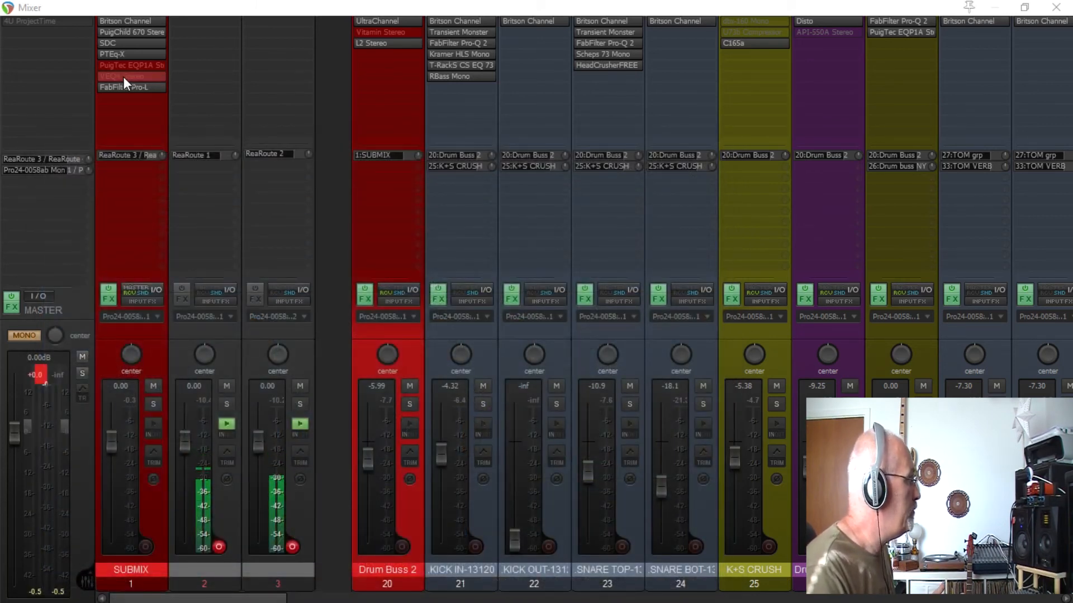
{"action": "left_click", "coordinate": [142, 54], "text": "ctrl+shift"}
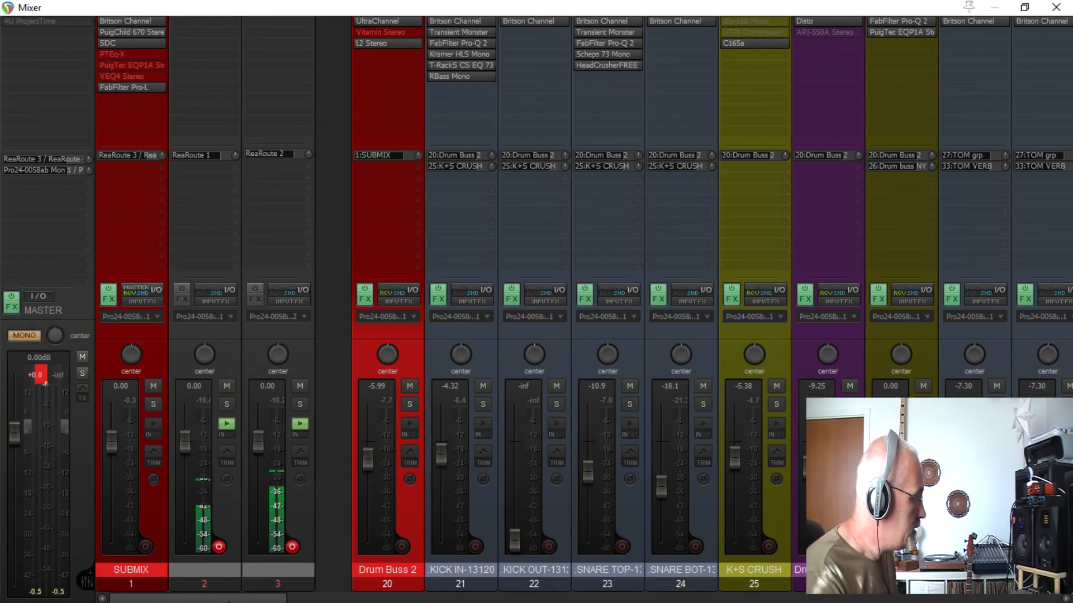
Step: Show the bass tracks in the mixer and select BASS DI and BASS AMP in turn
{"action": "left_click_drag", "start_coordinate": [229, 600], "coordinate": [415, 599]}
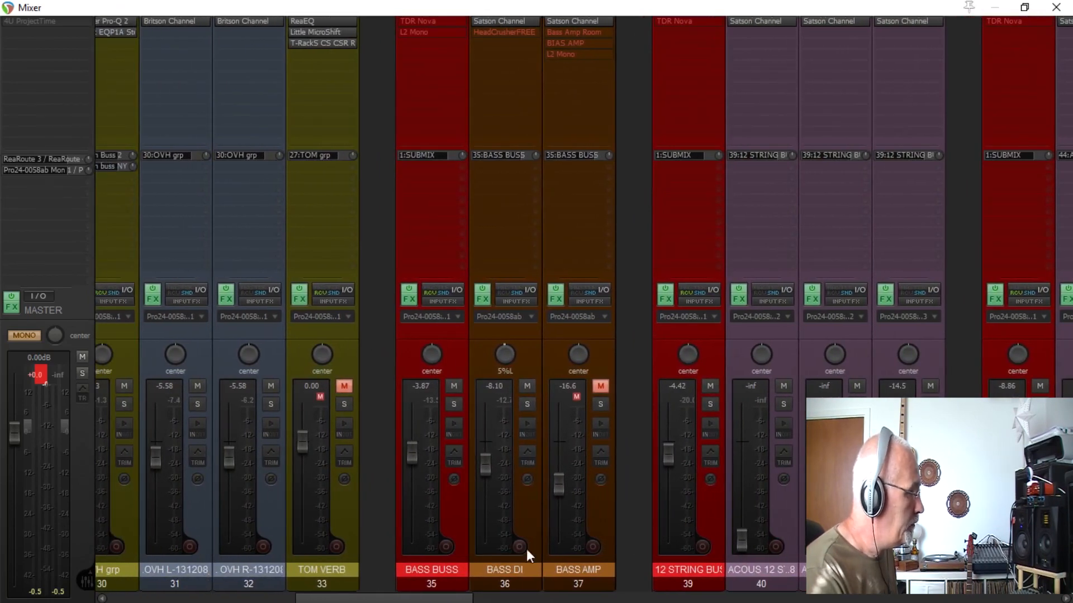
{"action": "left_click", "coordinate": [529, 507]}
{"action": "left_click", "coordinate": [600, 523]}
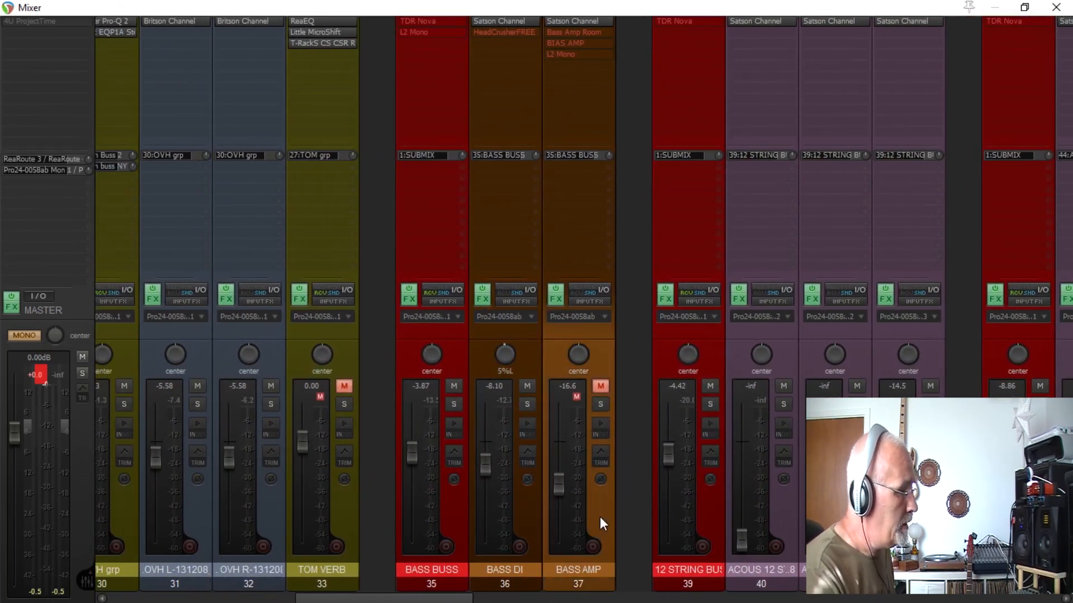